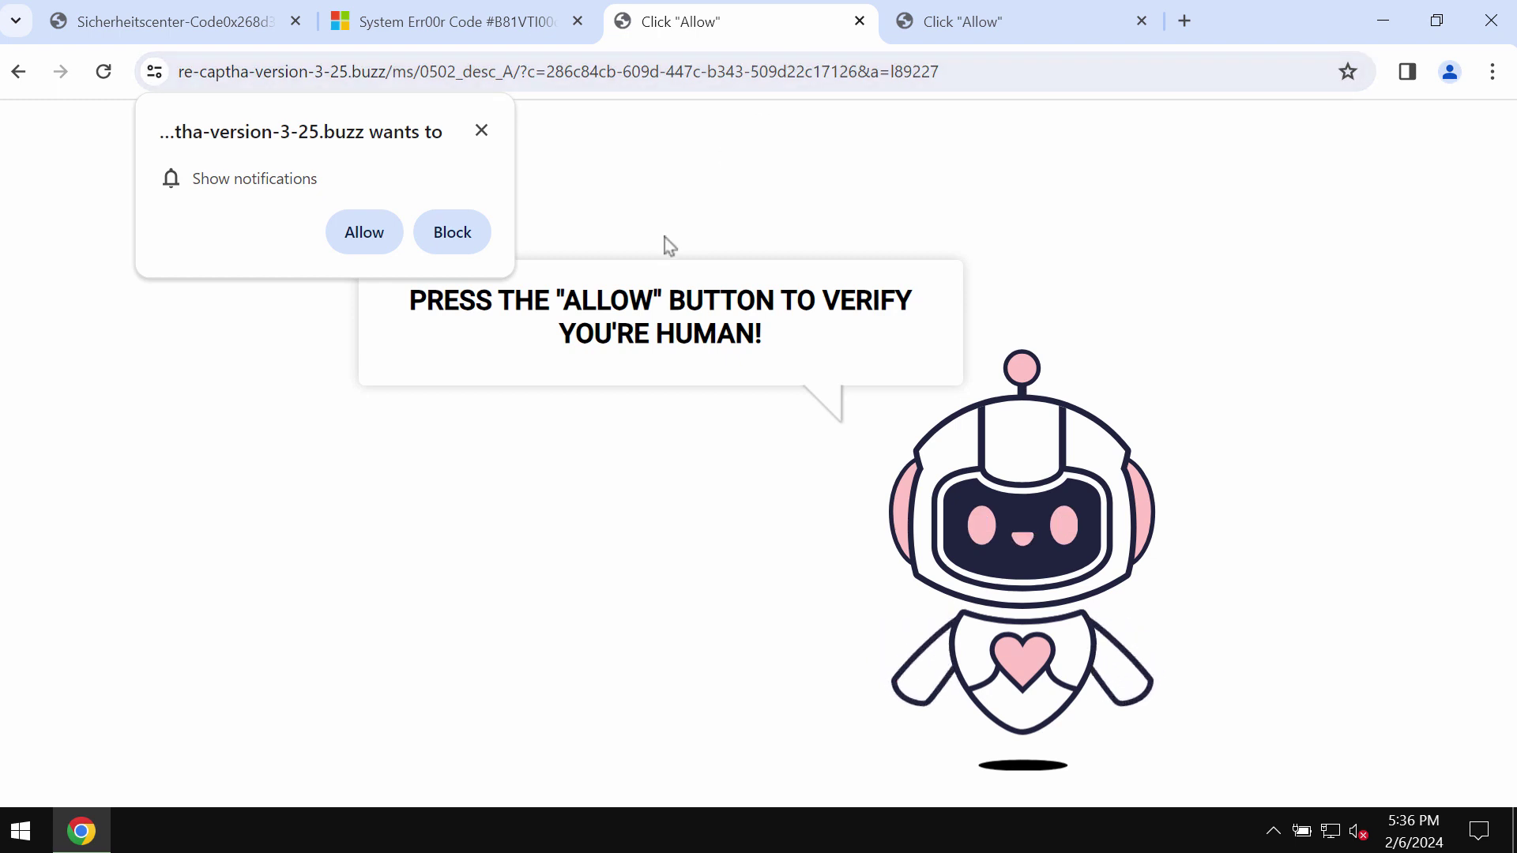
# Step: Allow notifications on the re-captha-version-3-25.buzz prompts and close the fourth Click Allow tab
pyautogui.click(359, 234)
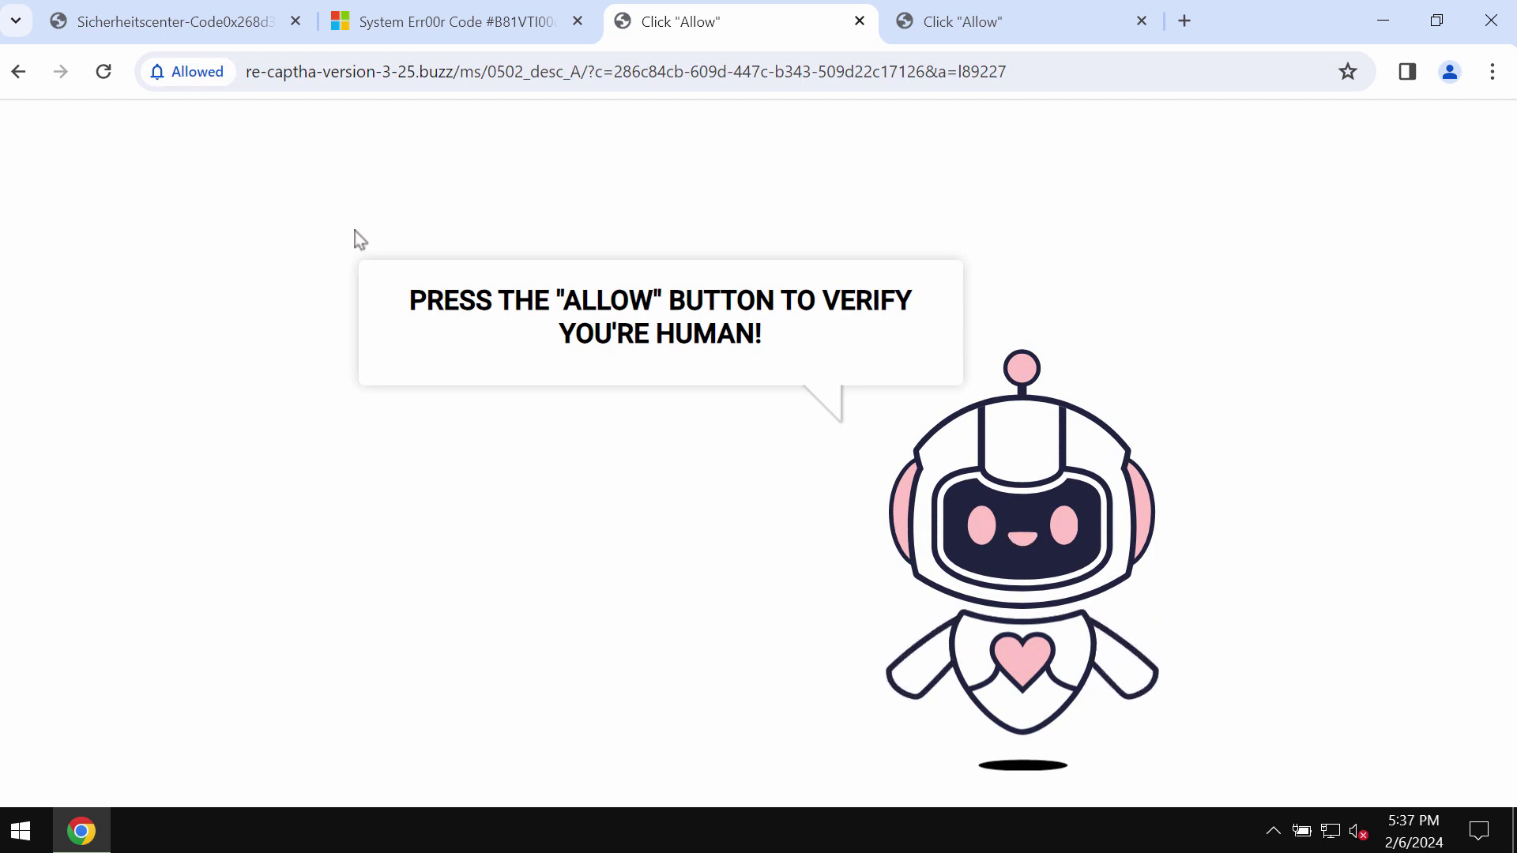
pyautogui.click(1037, 40)
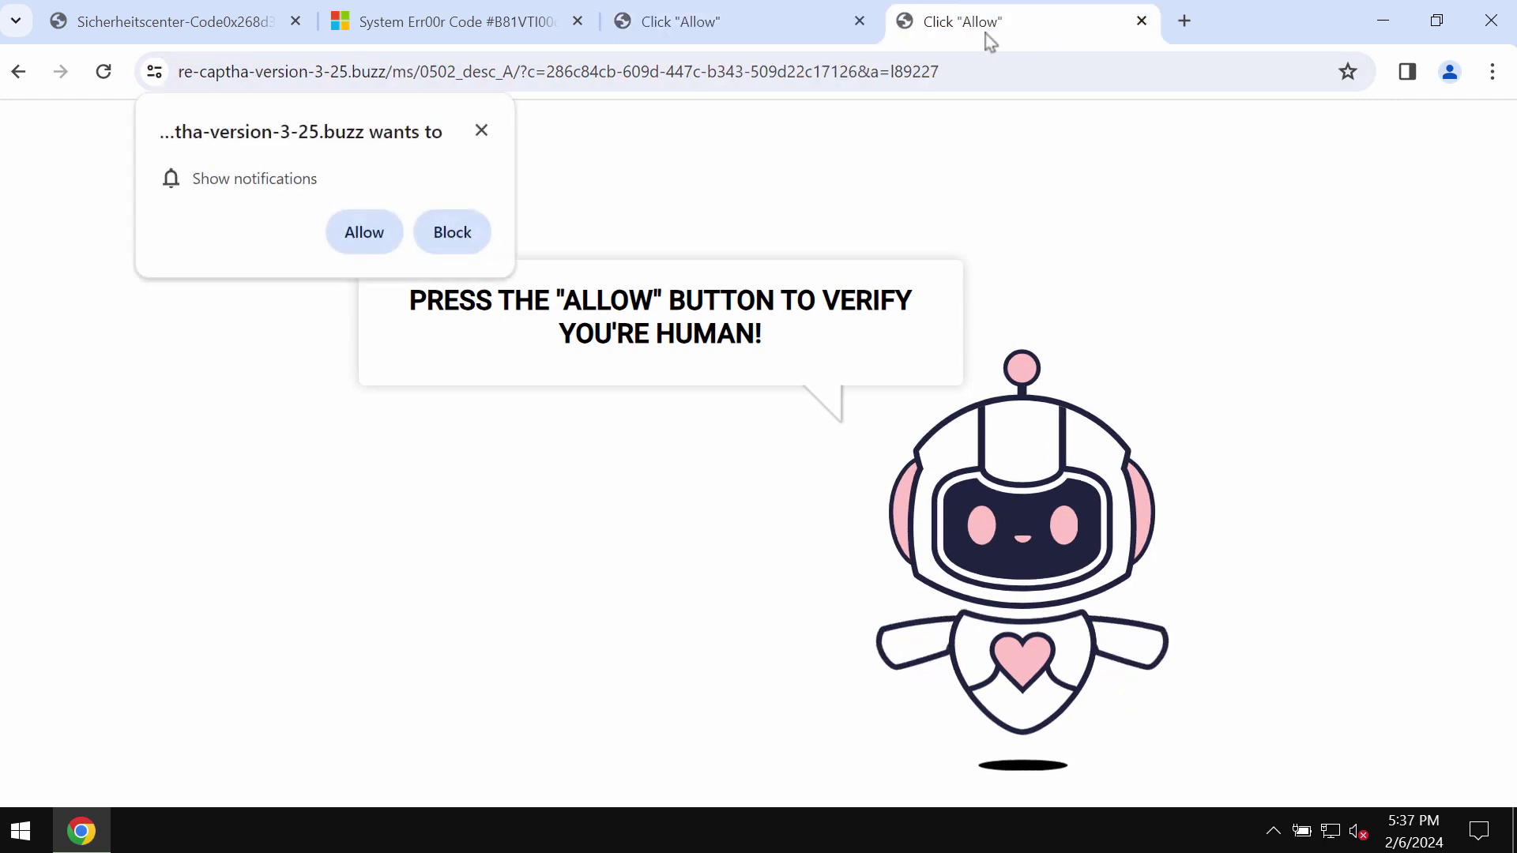
pyautogui.click(382, 227)
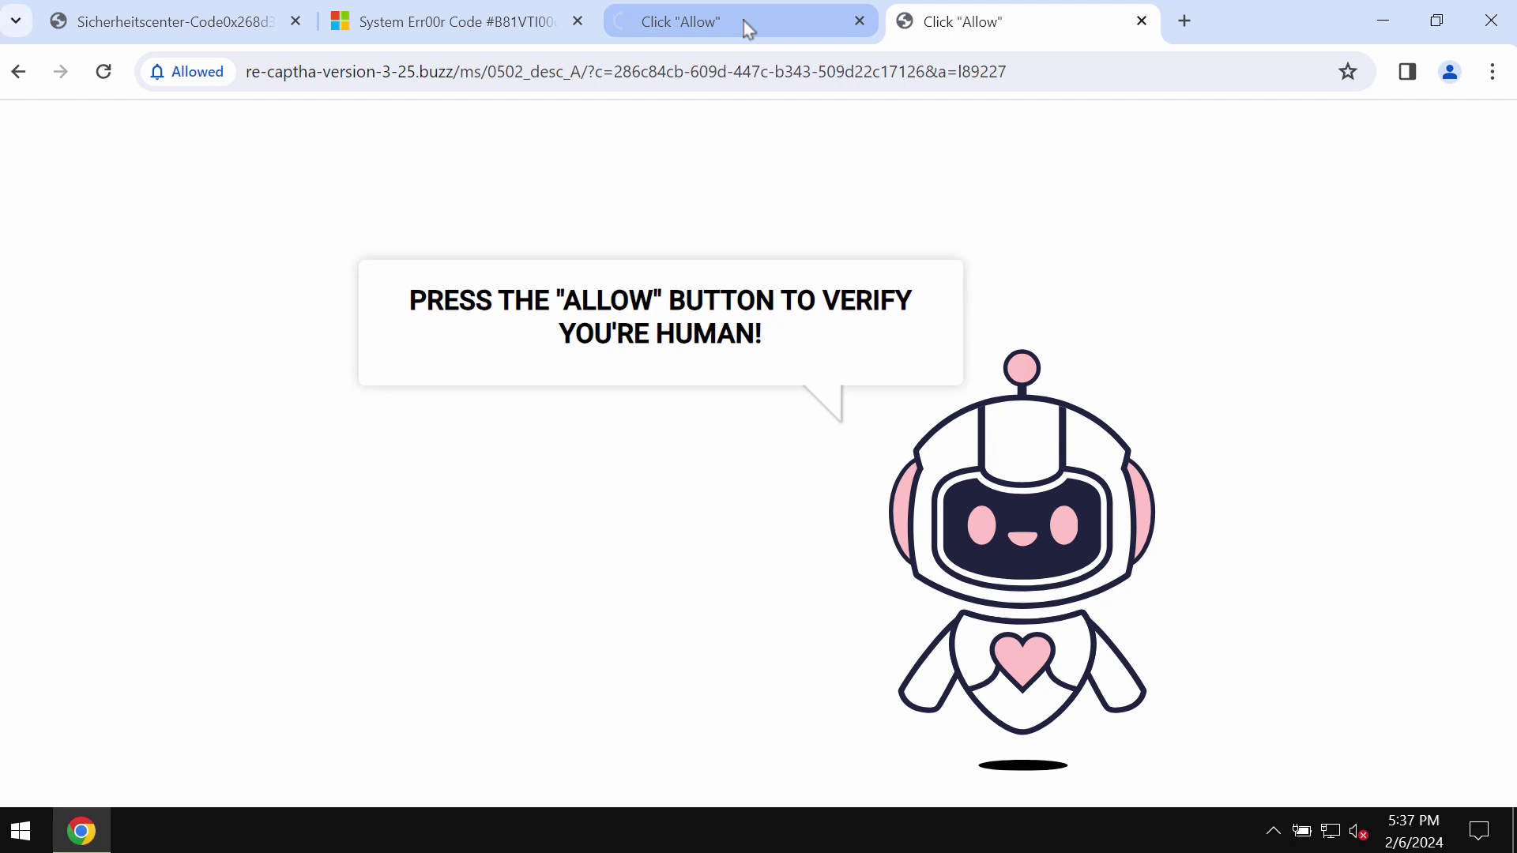
pyautogui.click(1142, 22)
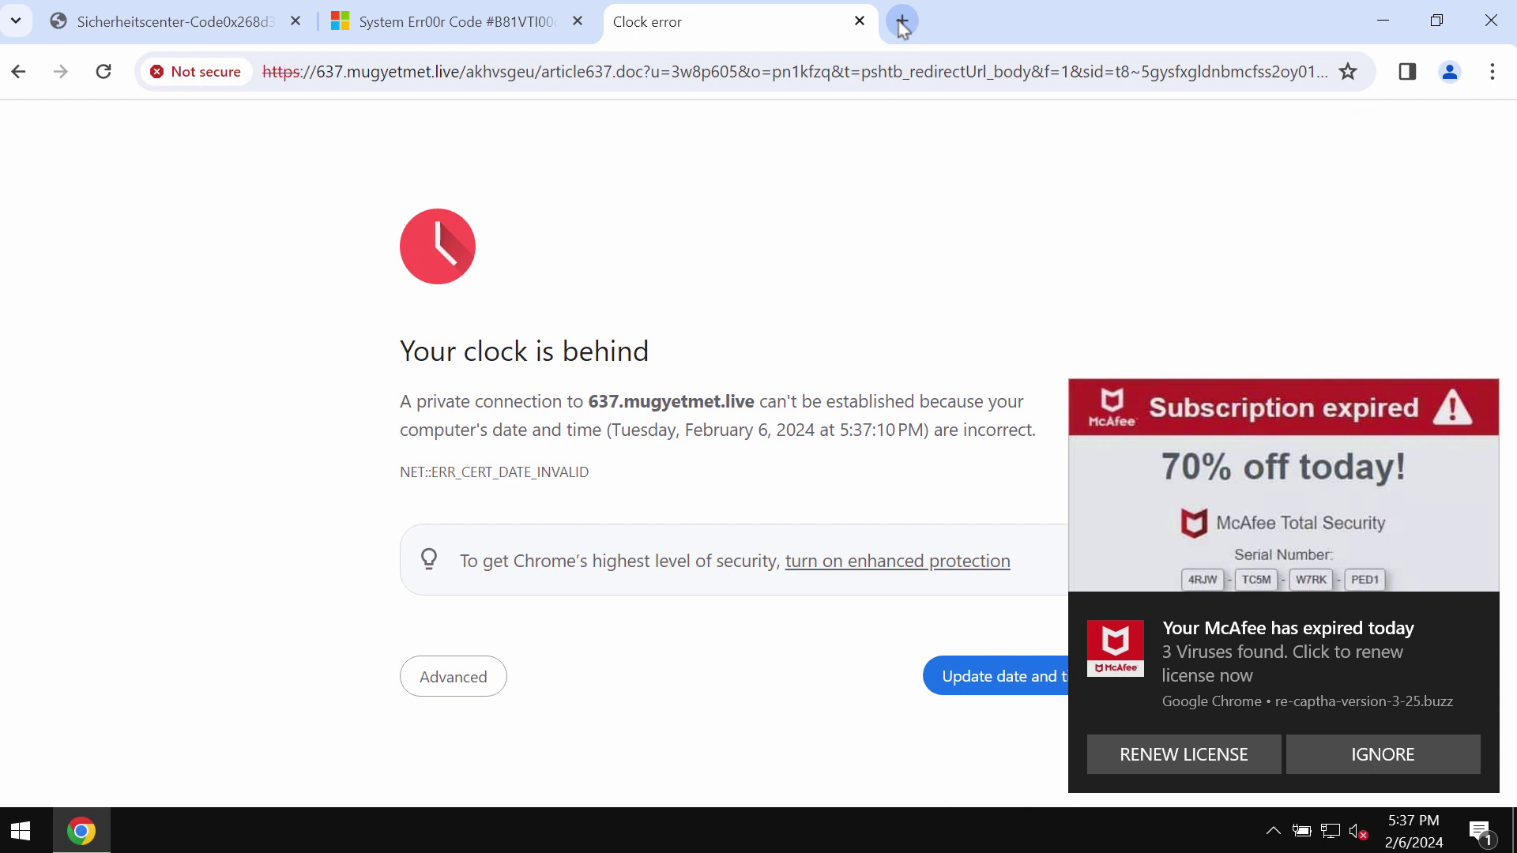
# Step: Dismiss the fake McAfee notification, open a new tab and close the cyber-defend.online tab
pyautogui.click(1275, 552)
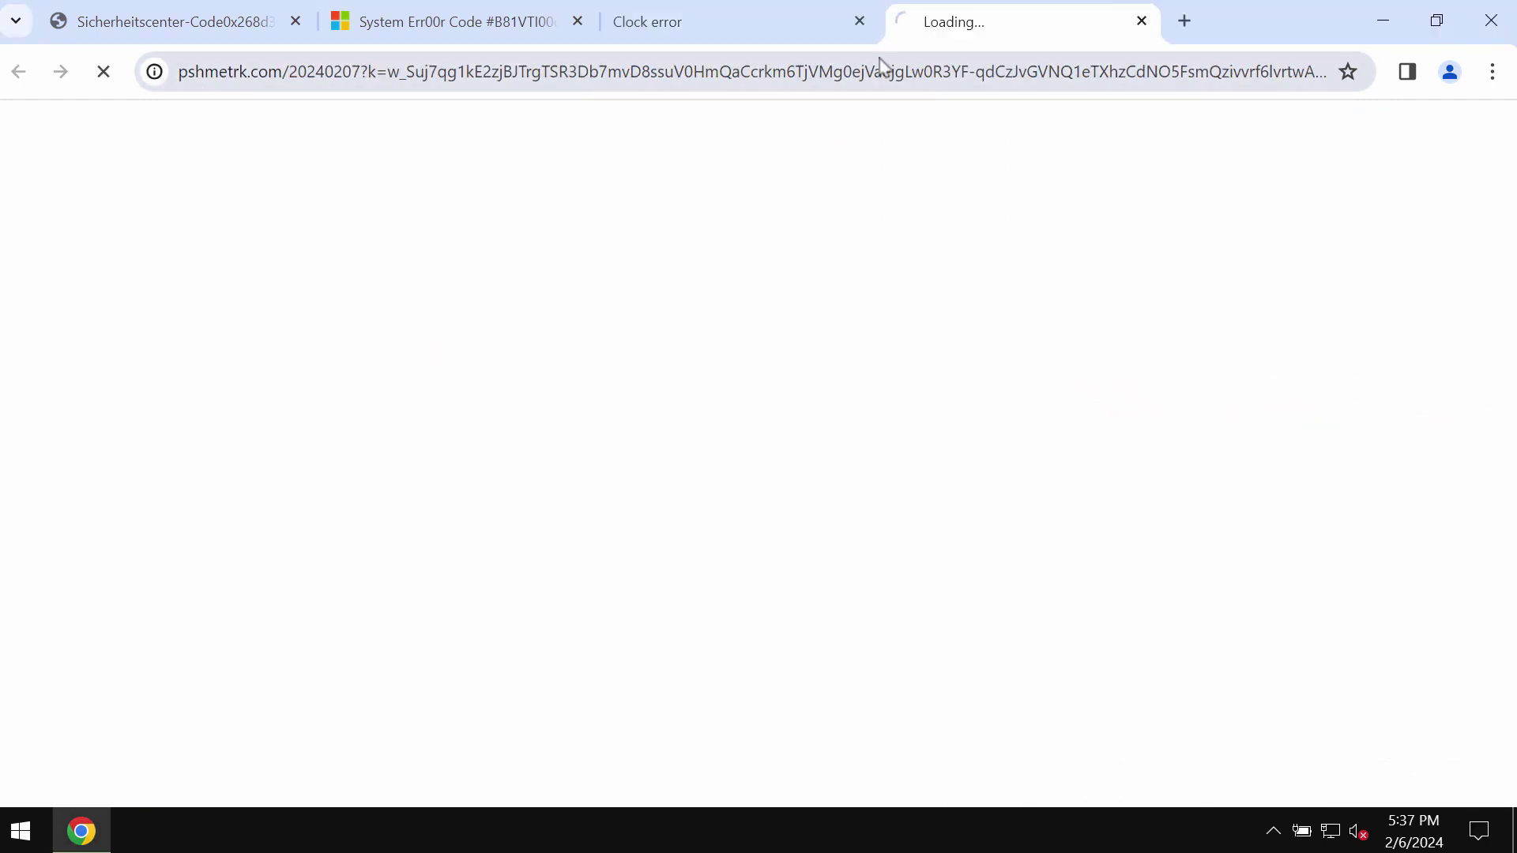
pyautogui.click(843, 30)
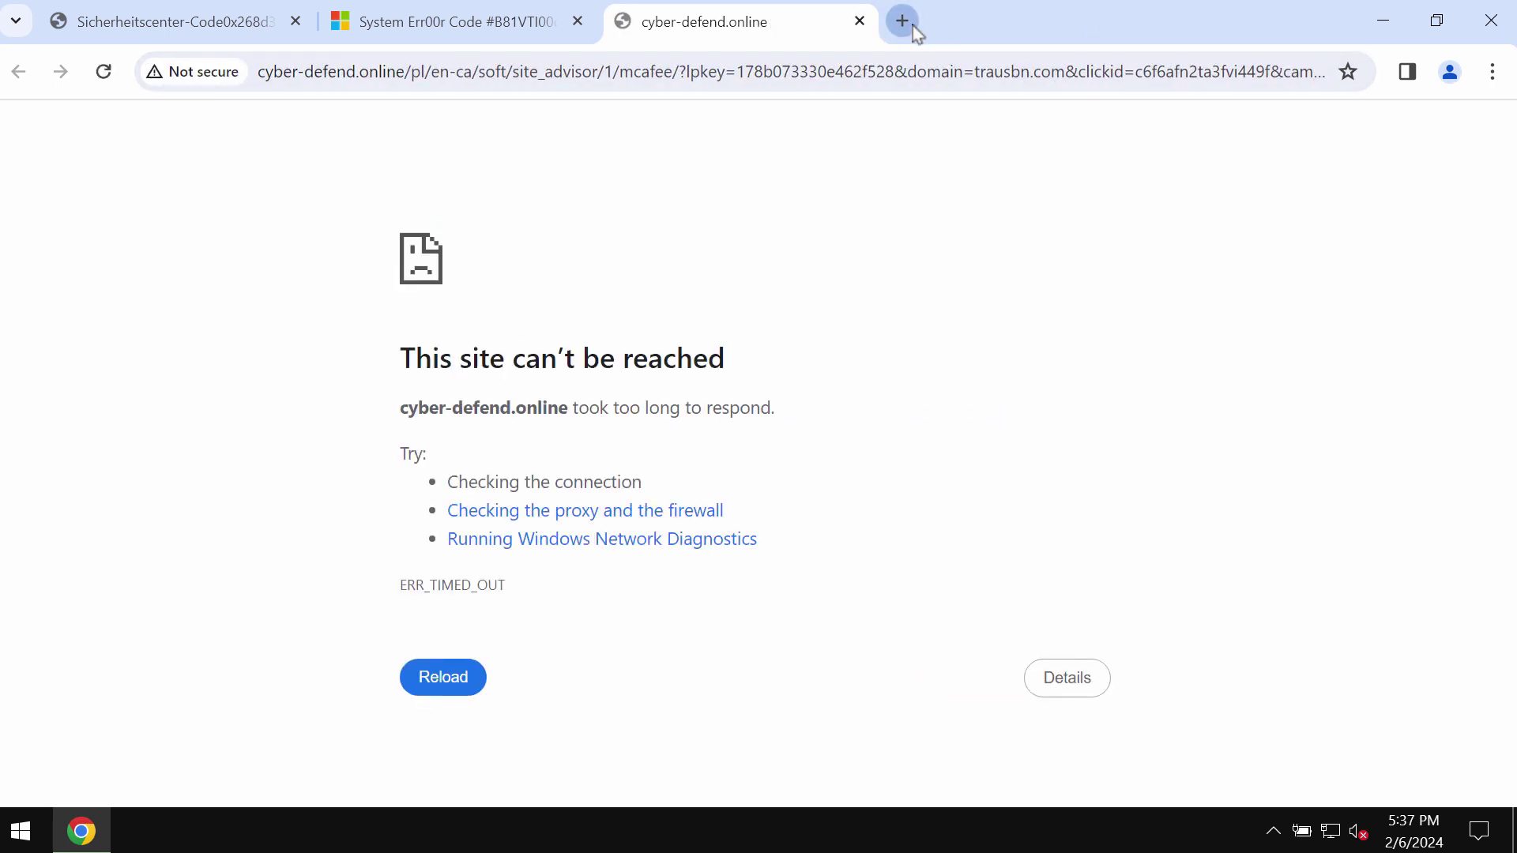
pyautogui.click(903, 21)
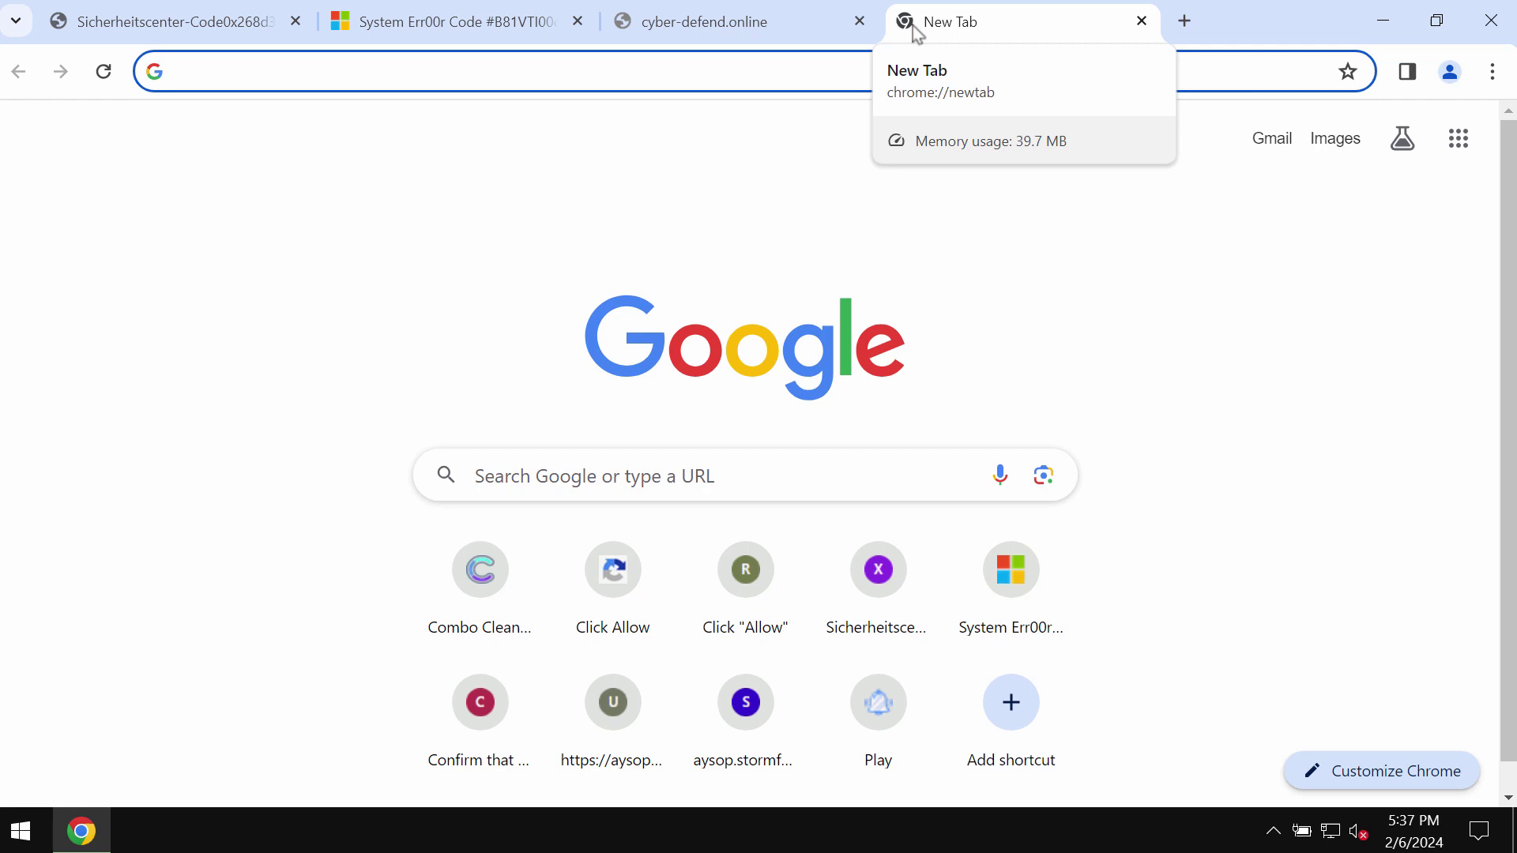
pyautogui.click(858, 19)
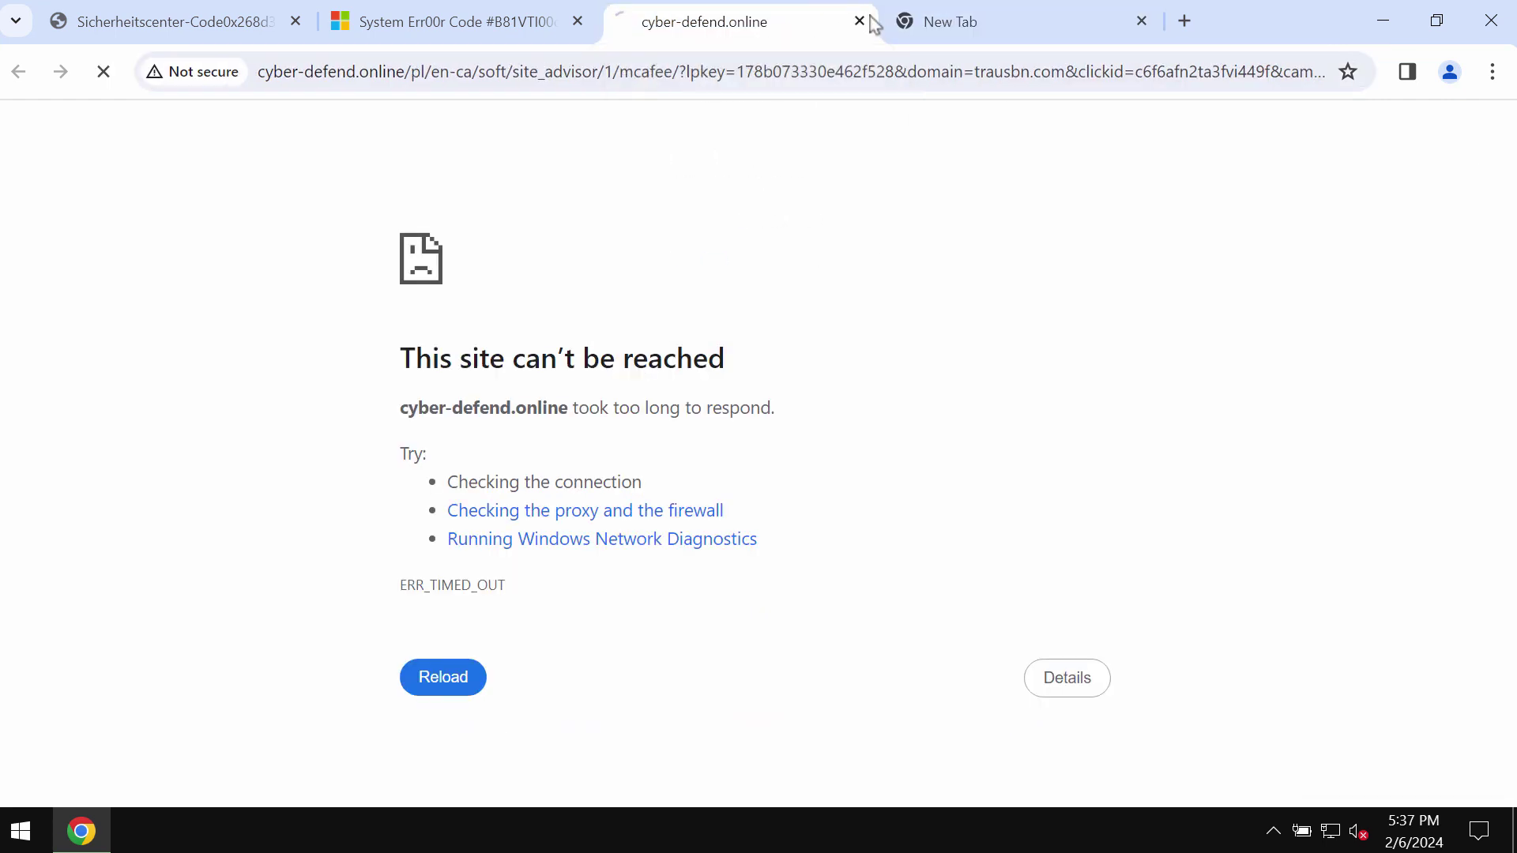
pyautogui.click(858, 20)
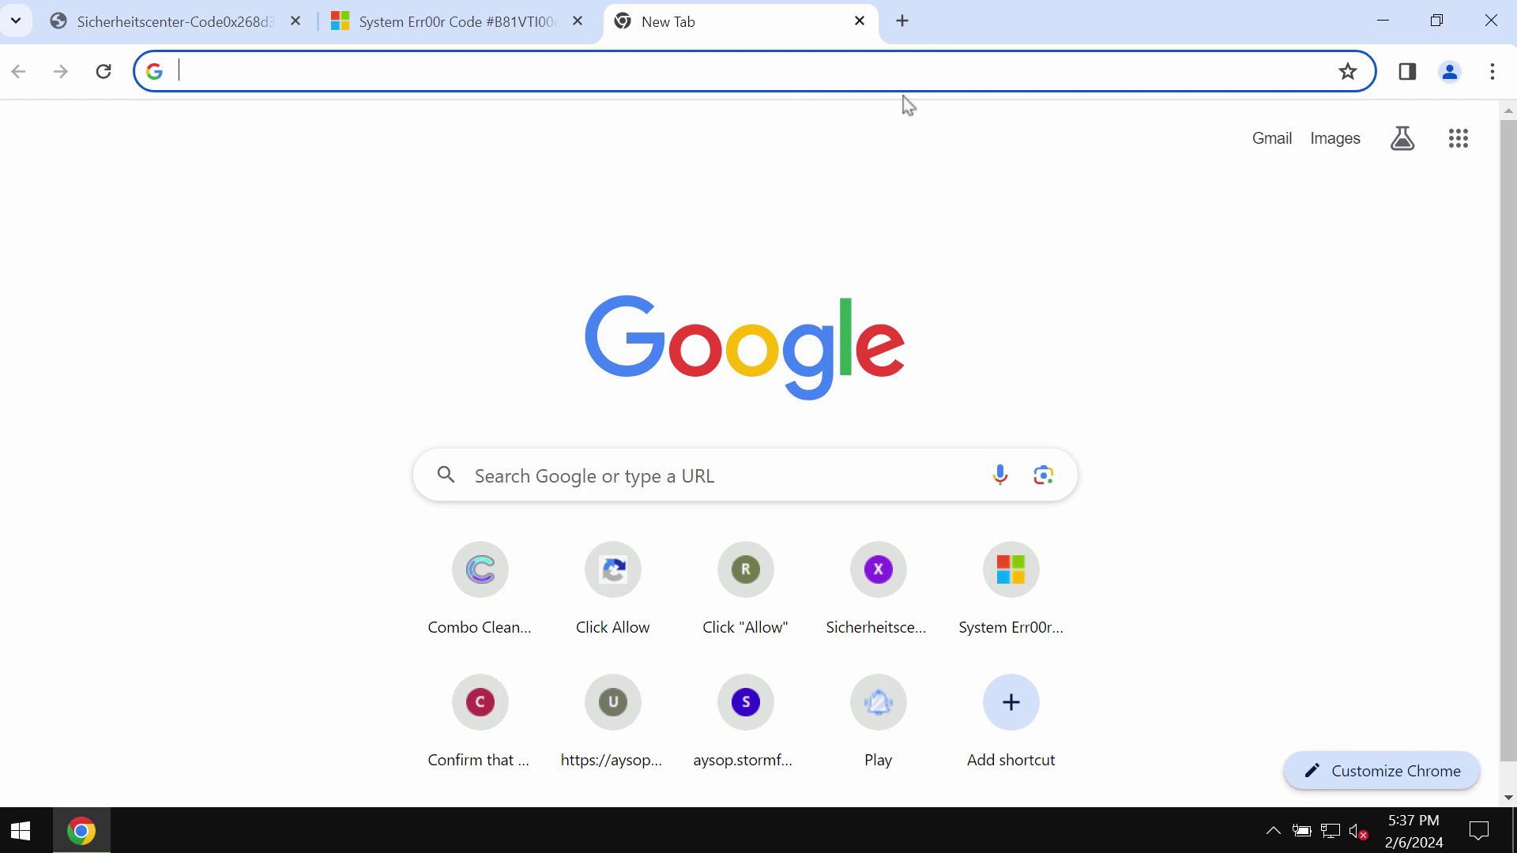
# Step: Go to Chrome's Settings > Privacy and security > Site settings > Notifications page
pyautogui.click(1492, 71)
pyautogui.scroll(-2, 1281, 439)
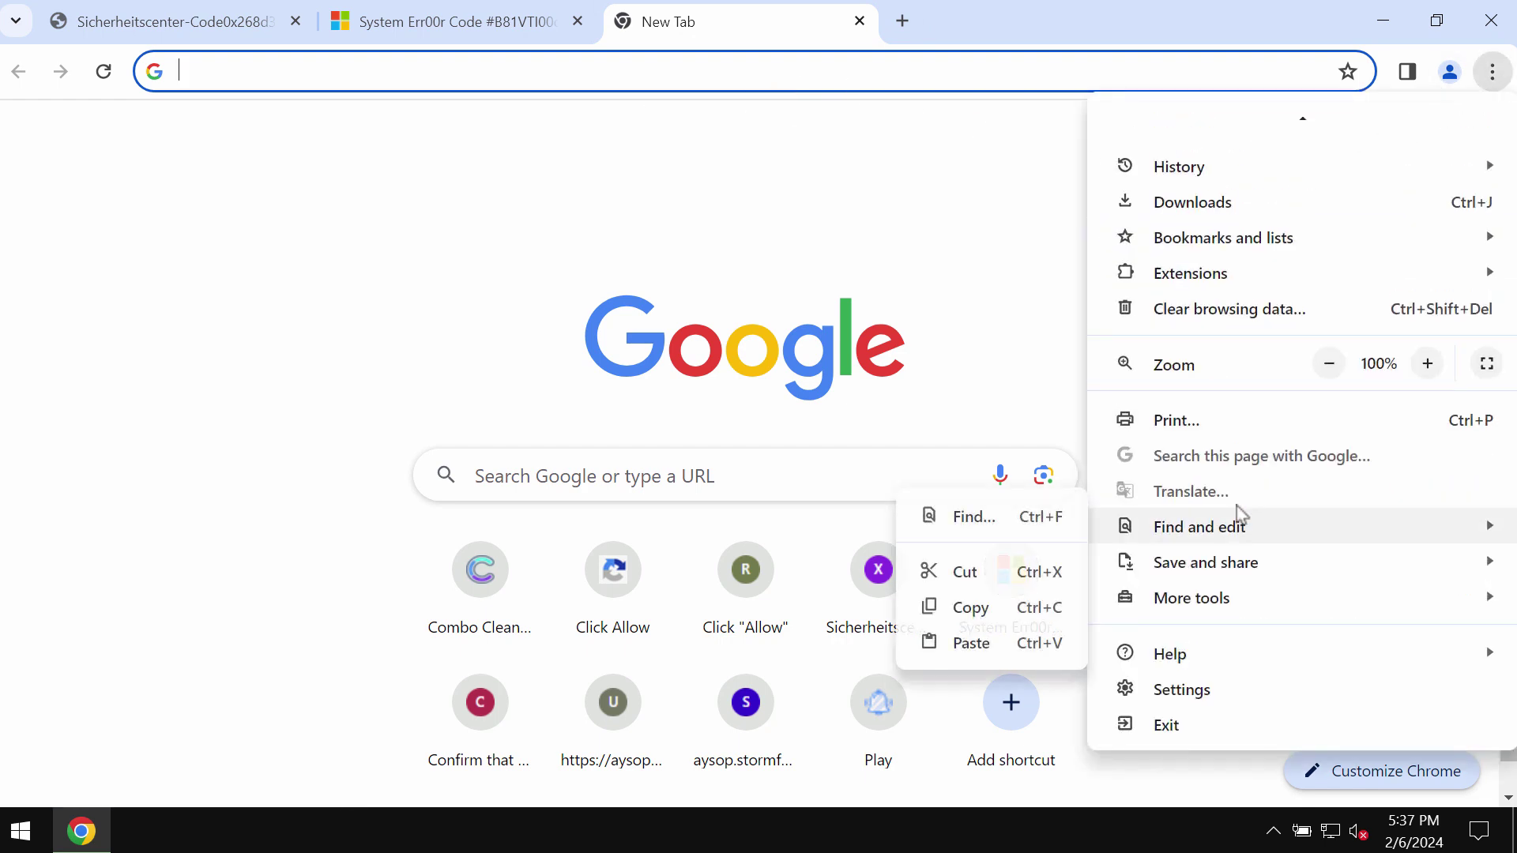
pyautogui.click(1222, 690)
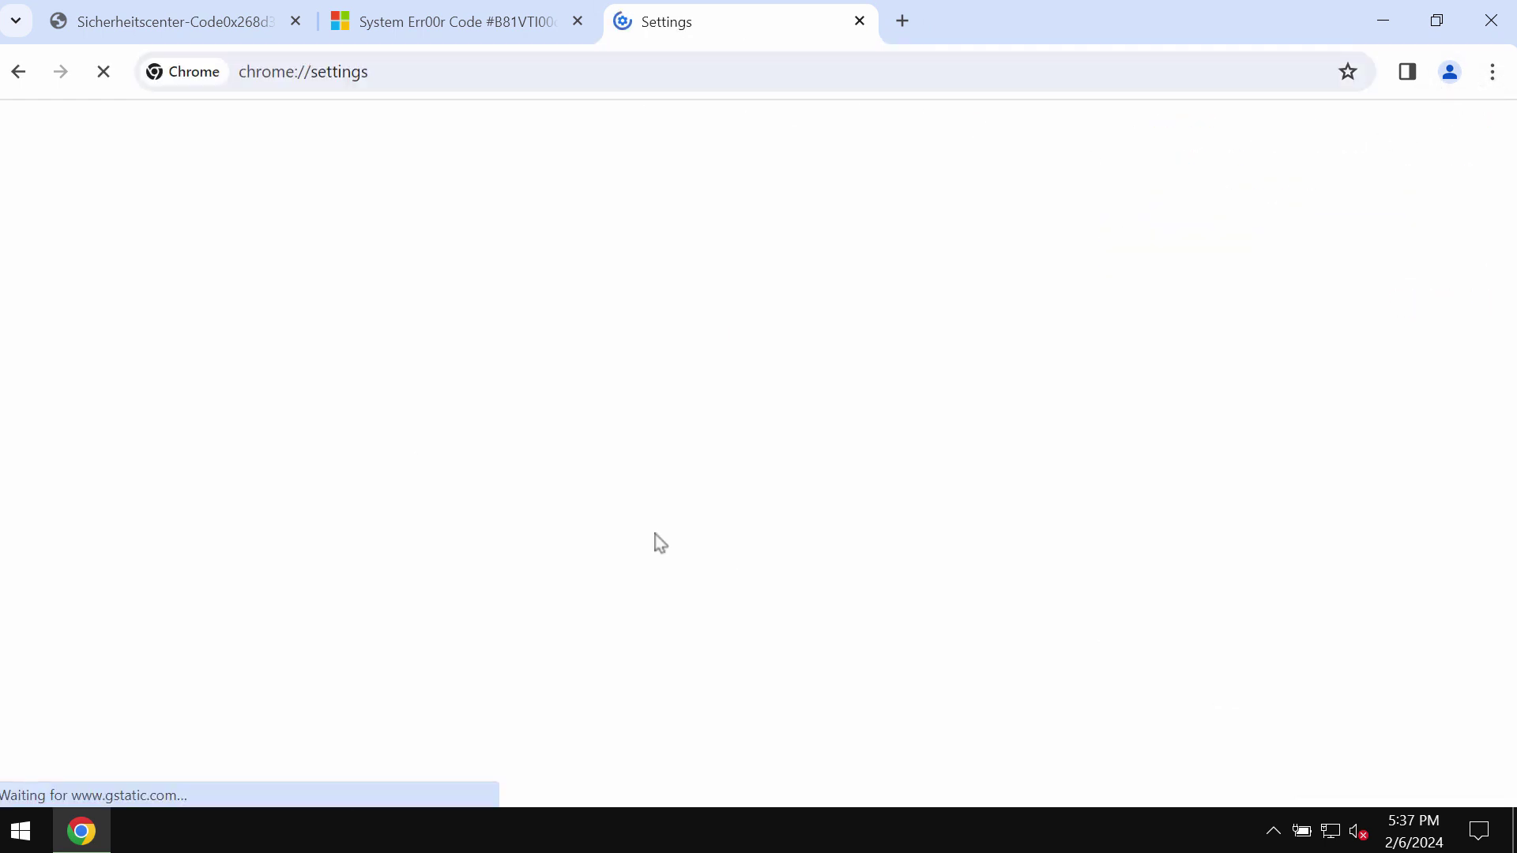
pyautogui.click(162, 298)
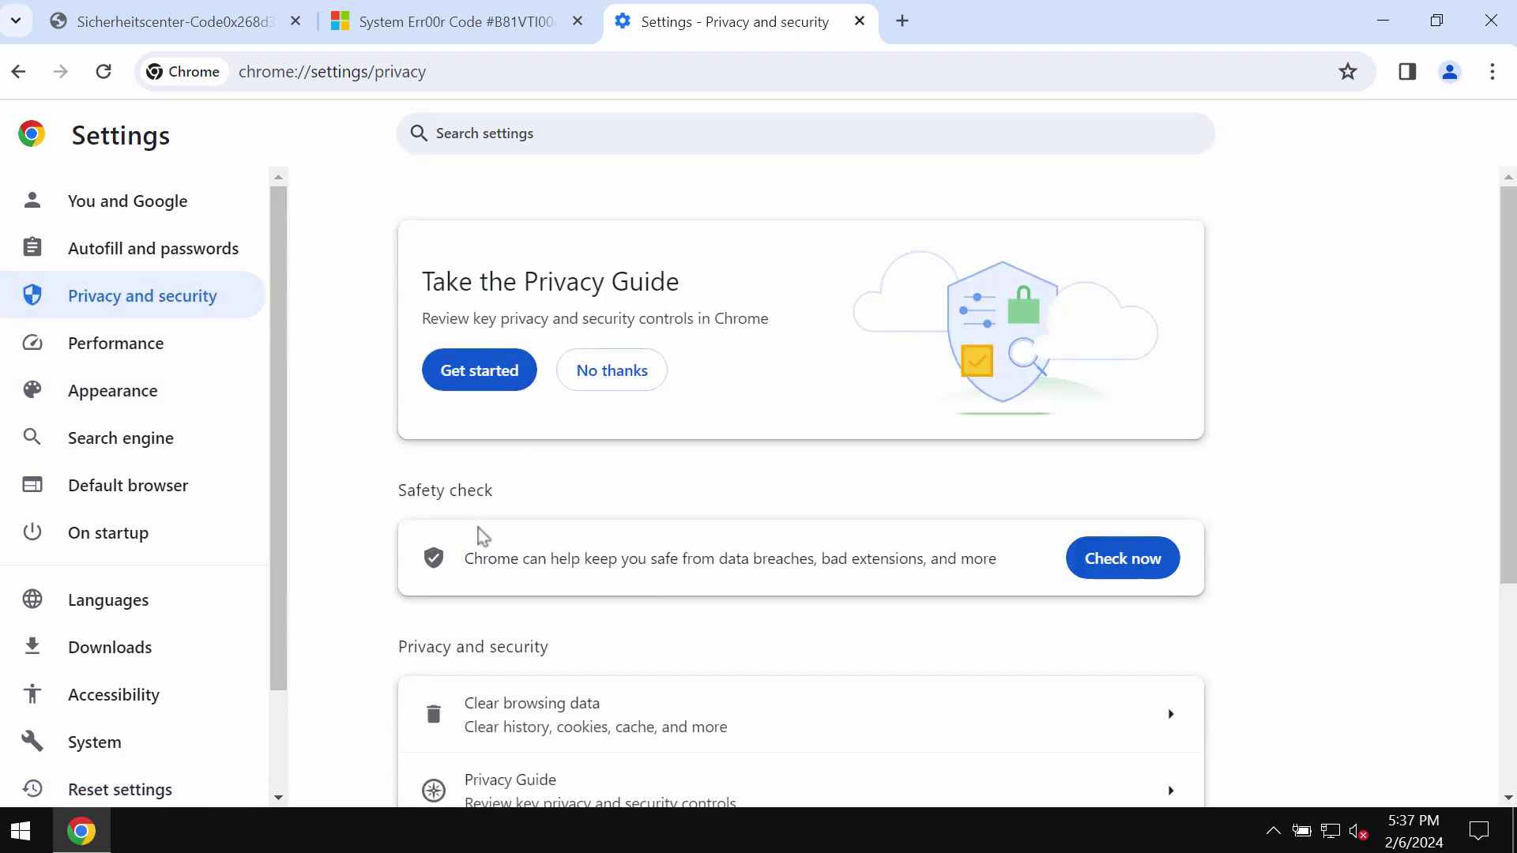
pyautogui.scroll(-3, 478, 534)
pyautogui.click(579, 753)
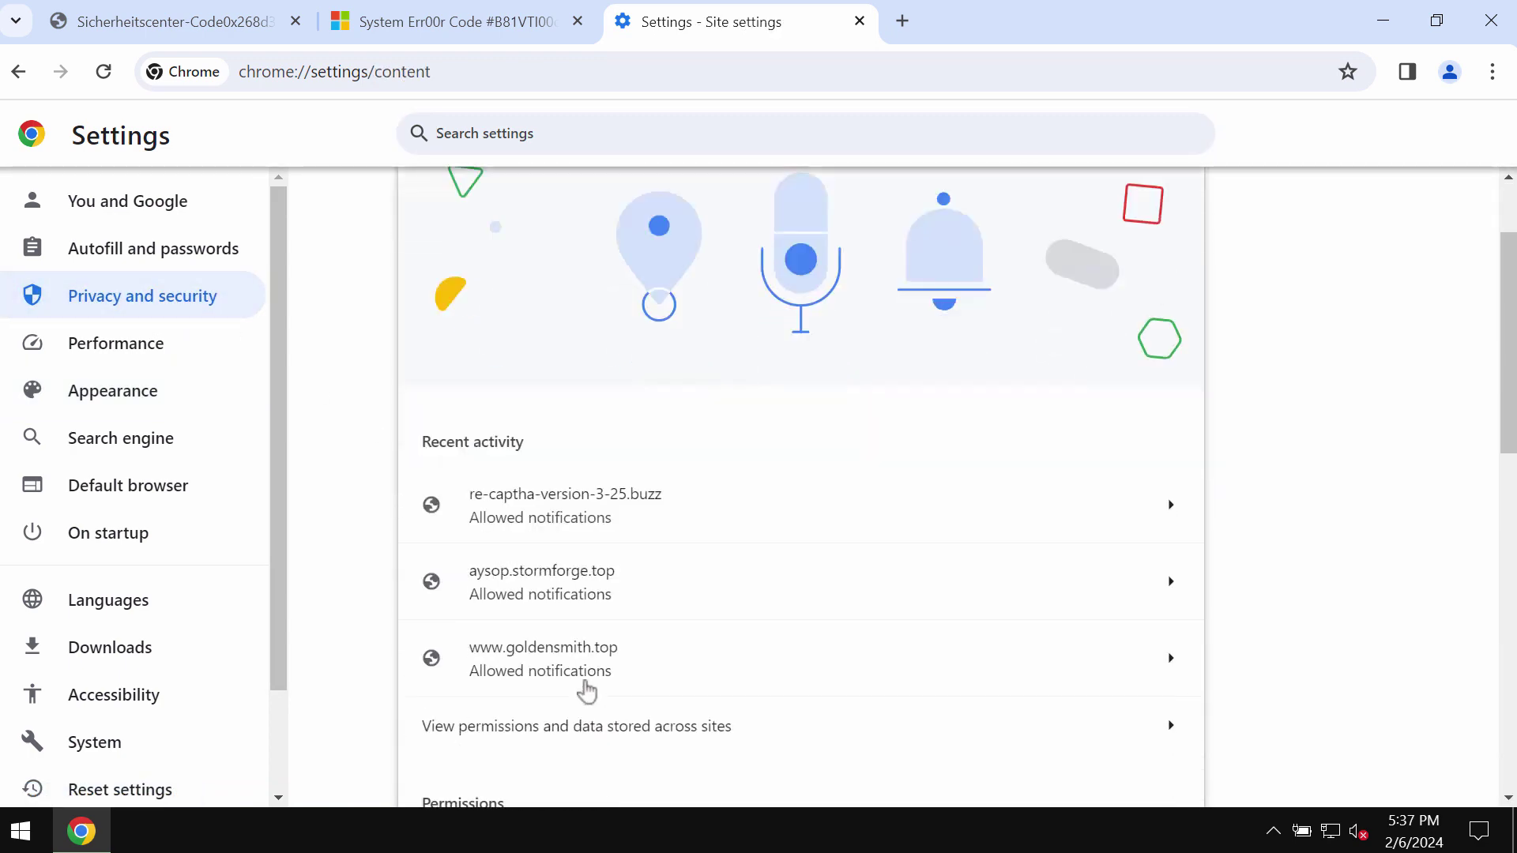
pyautogui.scroll(-1, 586, 691)
pyautogui.scroll(-1, 518, 637)
pyautogui.click(539, 661)
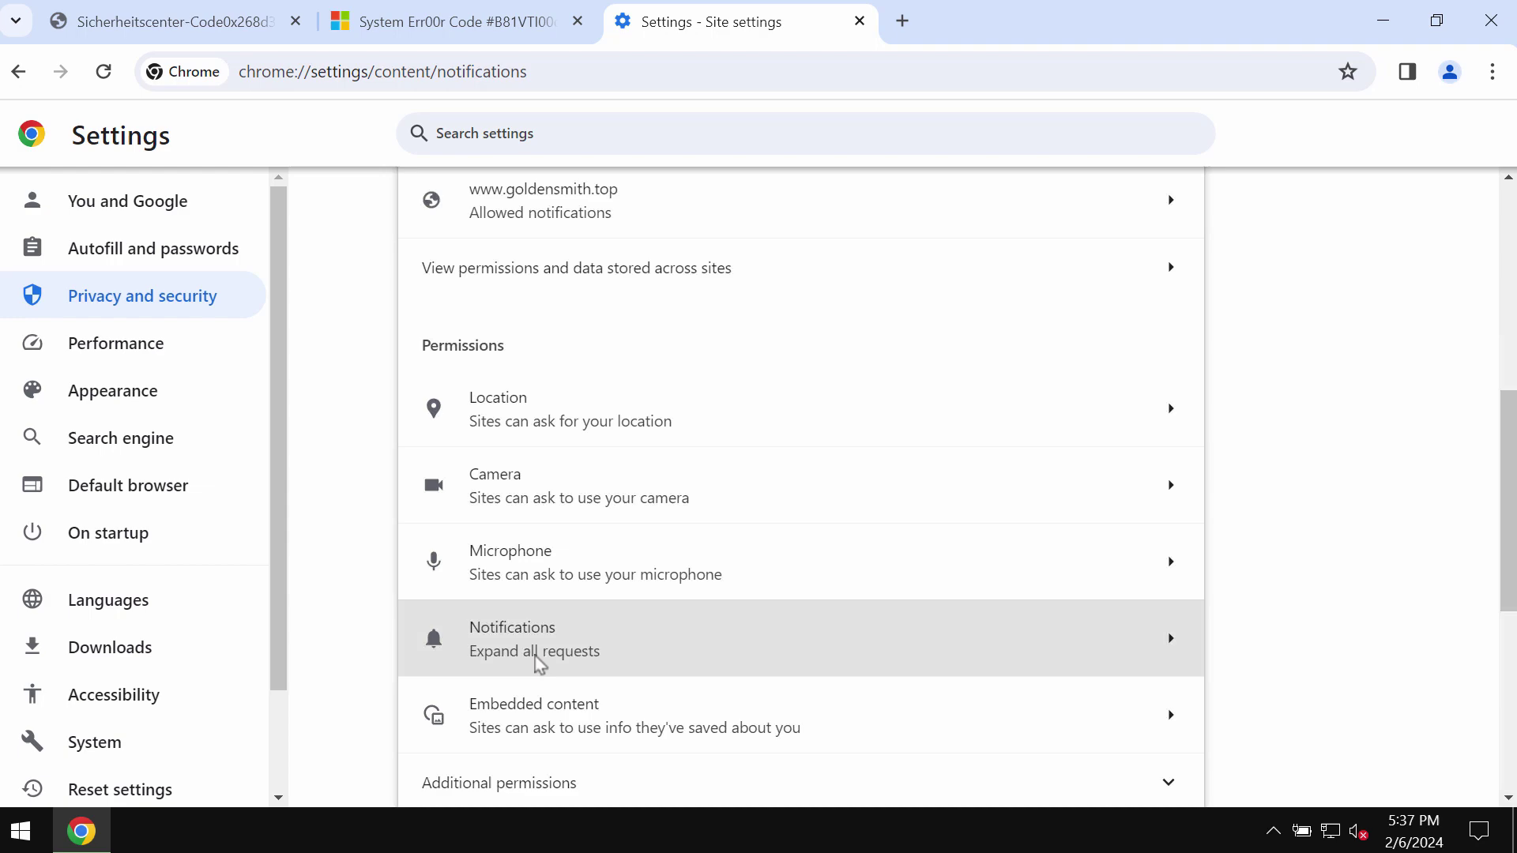
pyautogui.scroll(-3, 688, 655)
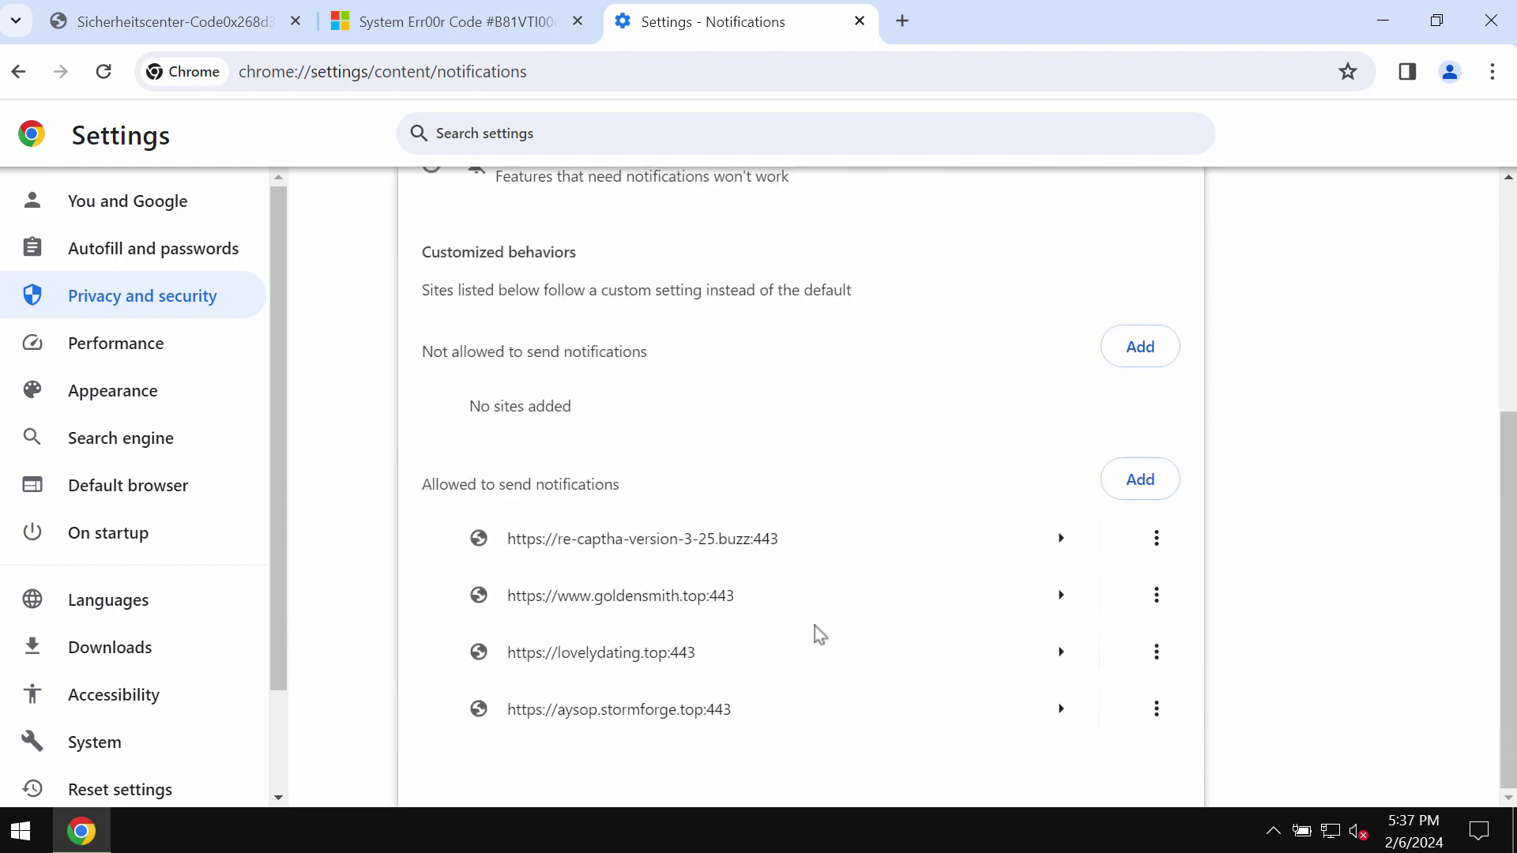
# Step: Remove goldensmith.top and lovelydating.top from the allowed notification senders
pyautogui.click(1156, 595)
pyautogui.click(1132, 703)
pyautogui.click(1154, 669)
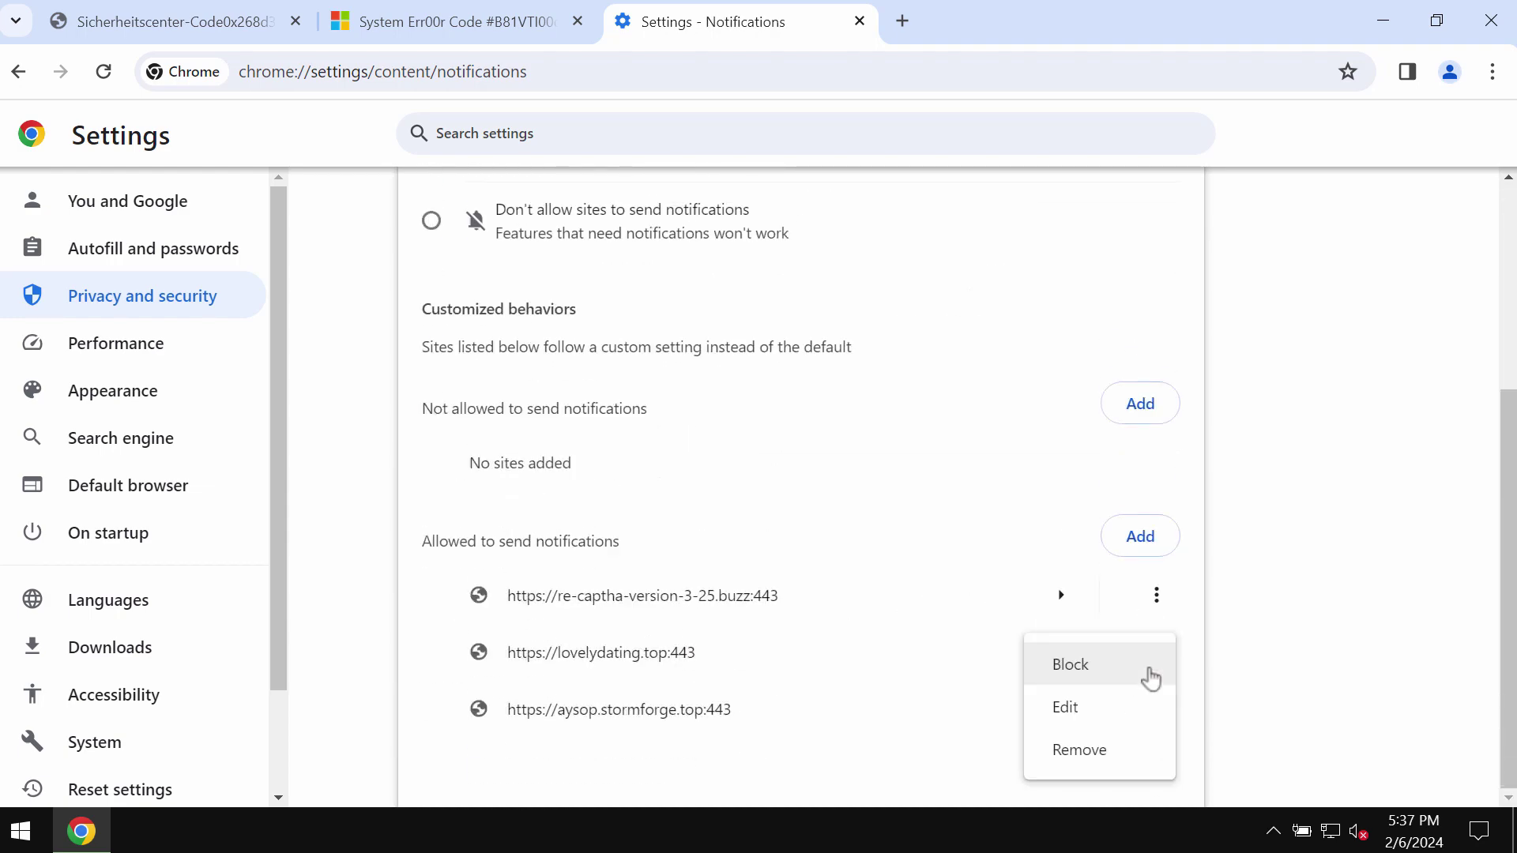
pyautogui.click(1101, 752)
# Step: Load combocleaner.com, then minimise Chrome and launch Combo Cleaner from its desktop icon
pyautogui.click(772, 55)
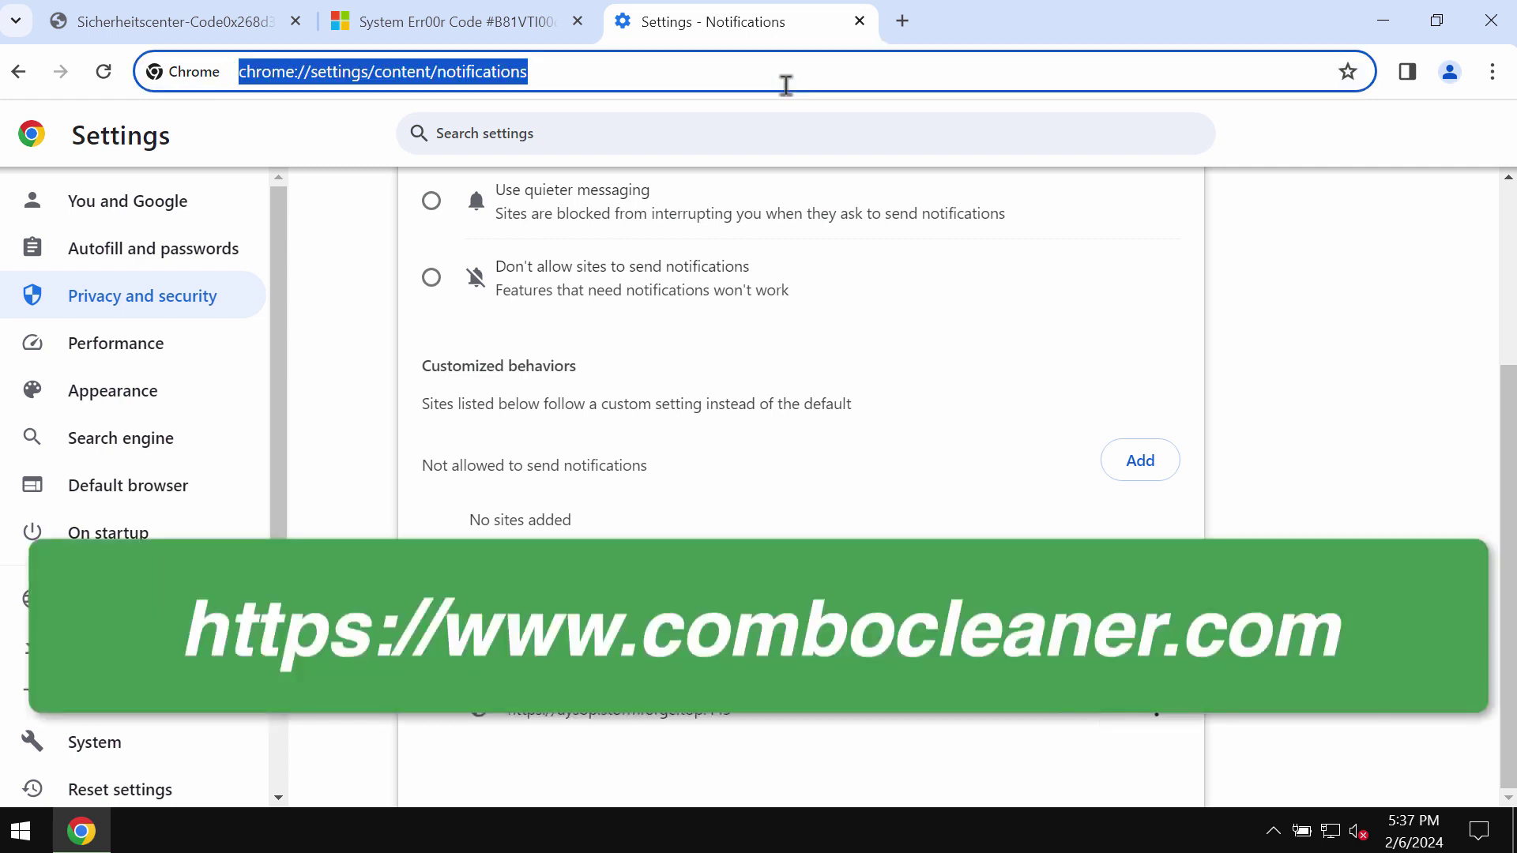
pyautogui.write('combocleaner.com')
pyautogui.press('Return')
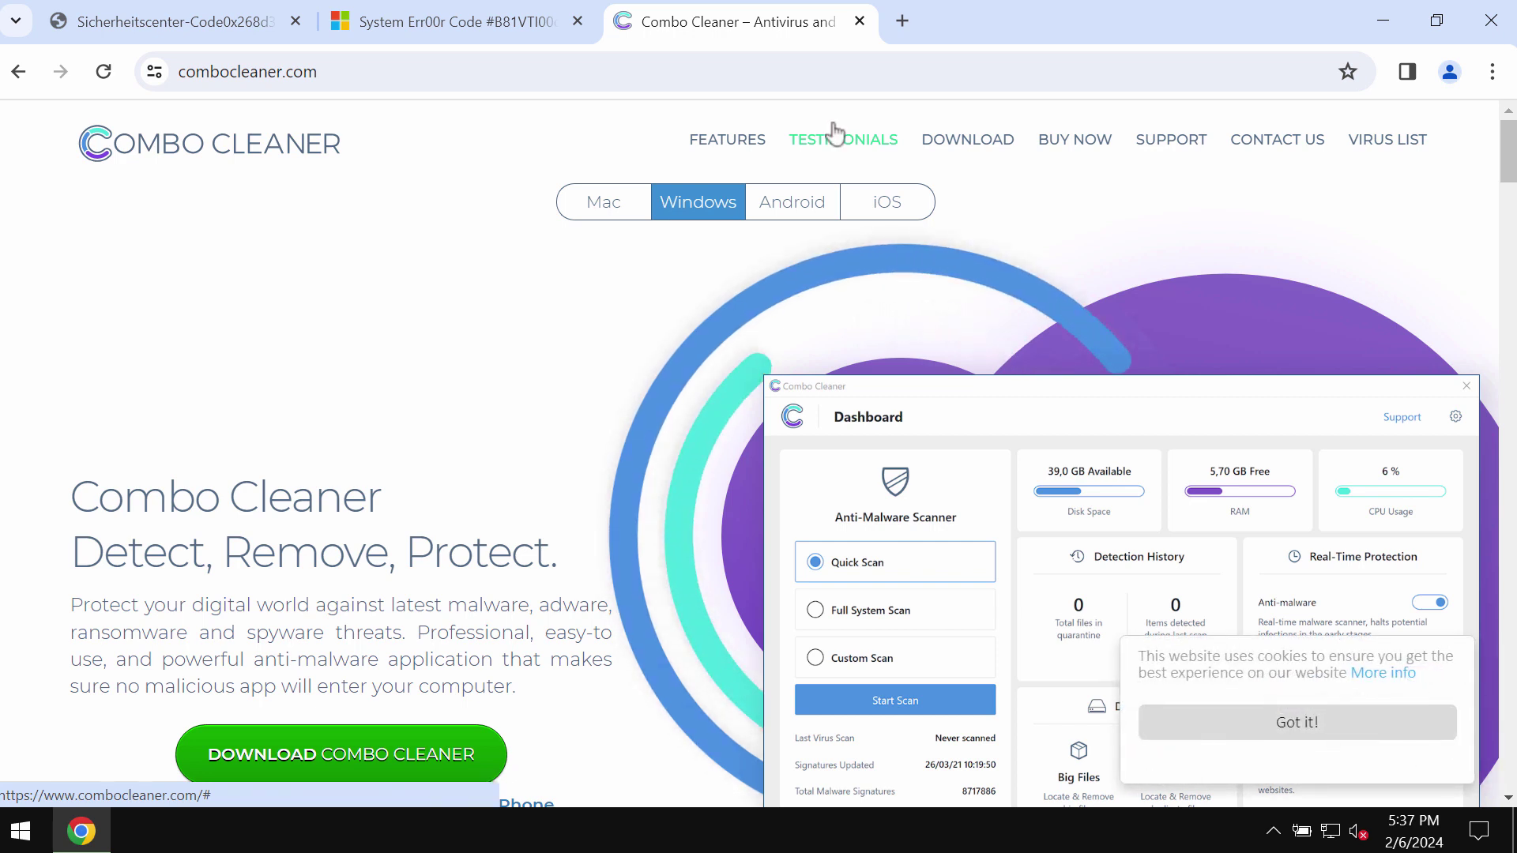
pyautogui.click(1384, 22)
pyautogui.doubleClick(30, 470)
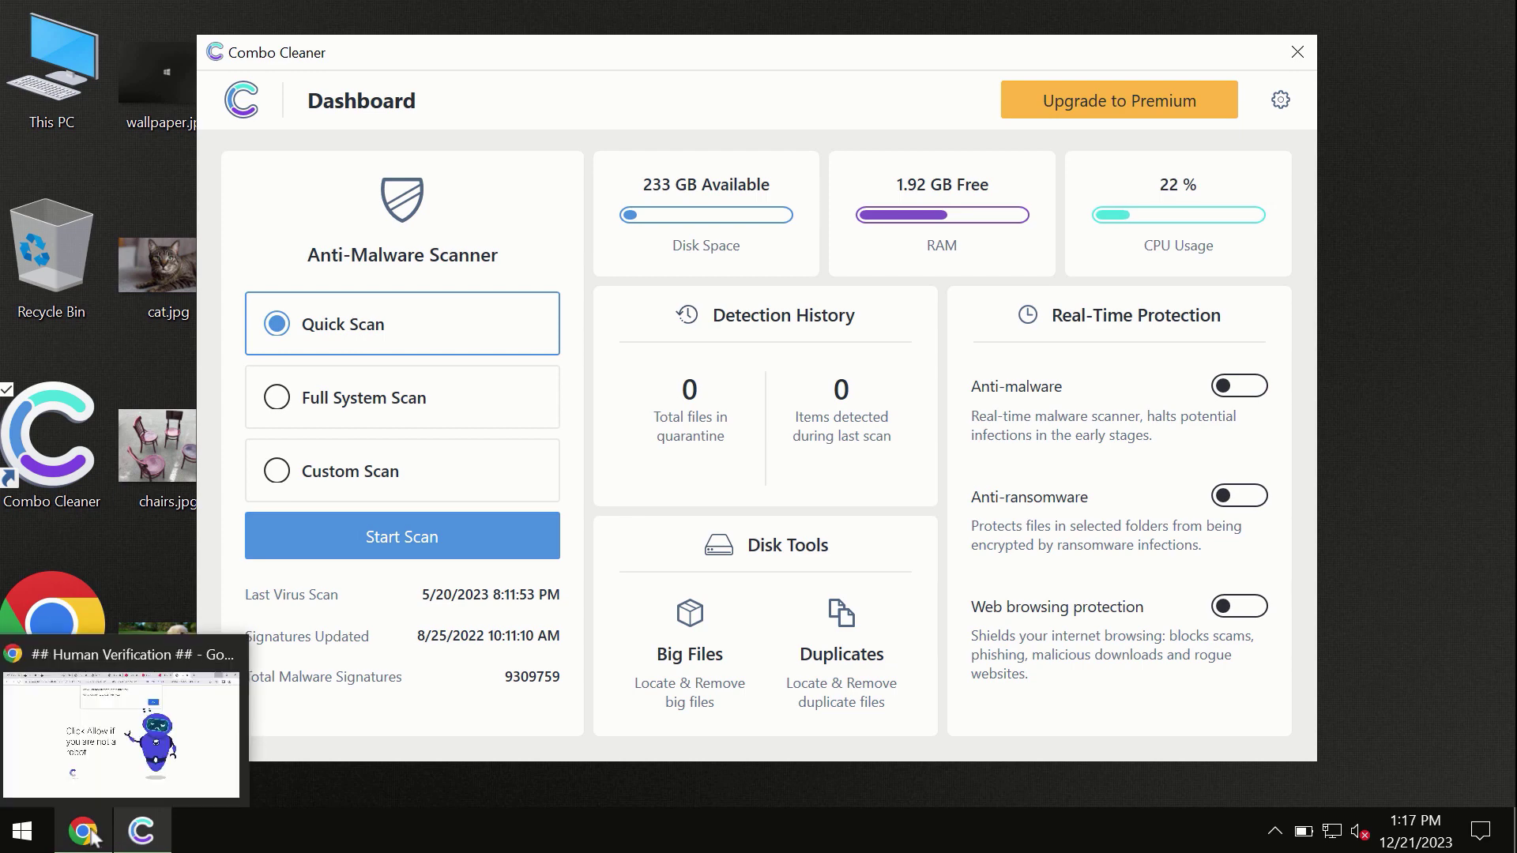
pyautogui.moveTo(81, 830)
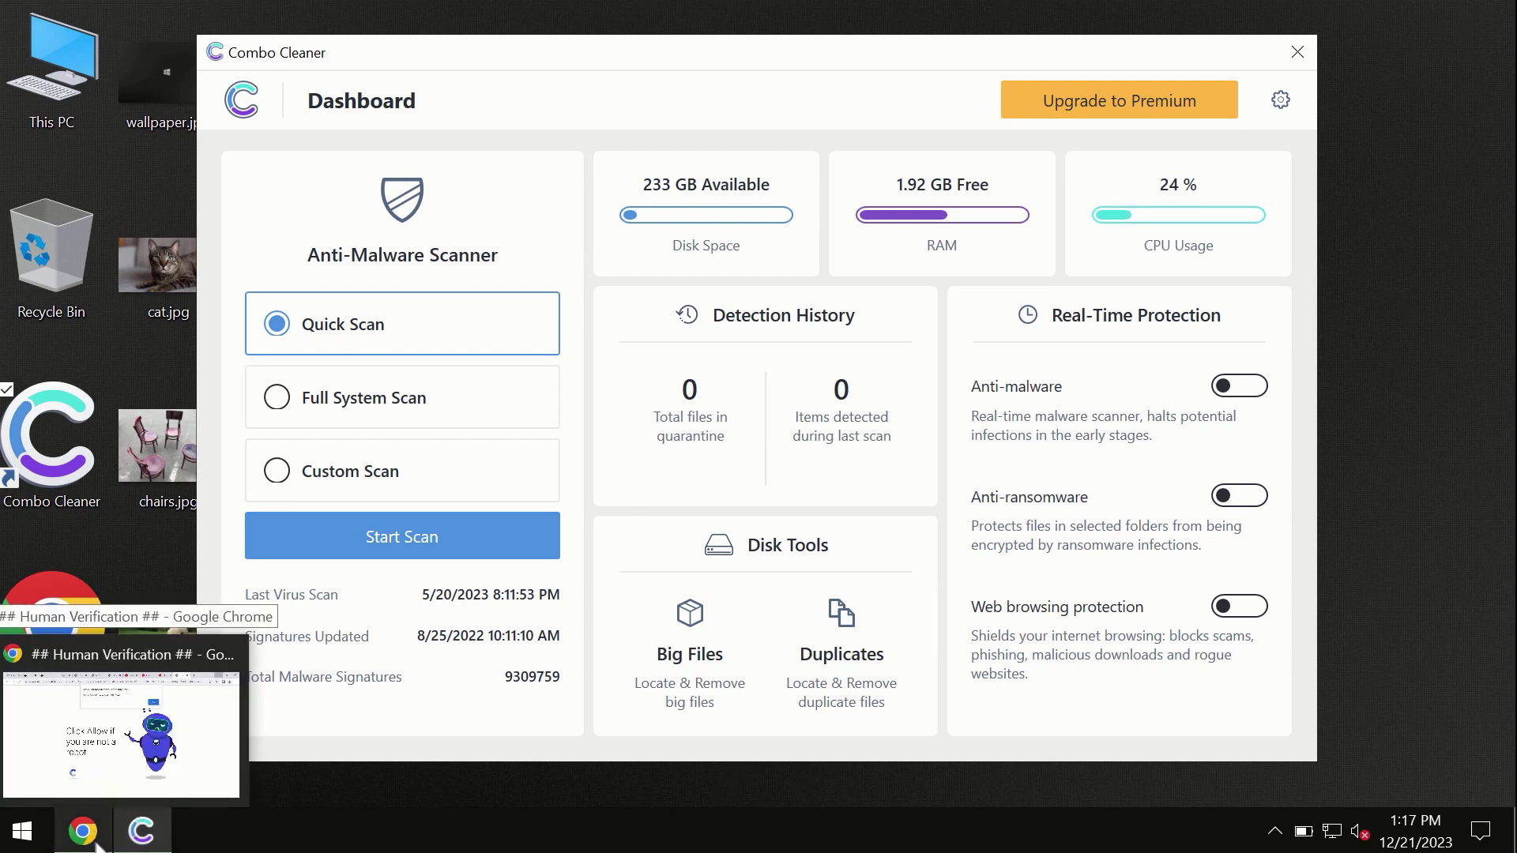
# Step: Open combocleaner.com in a new Chrome tab, then minimise the browser
pyautogui.click(109, 842)
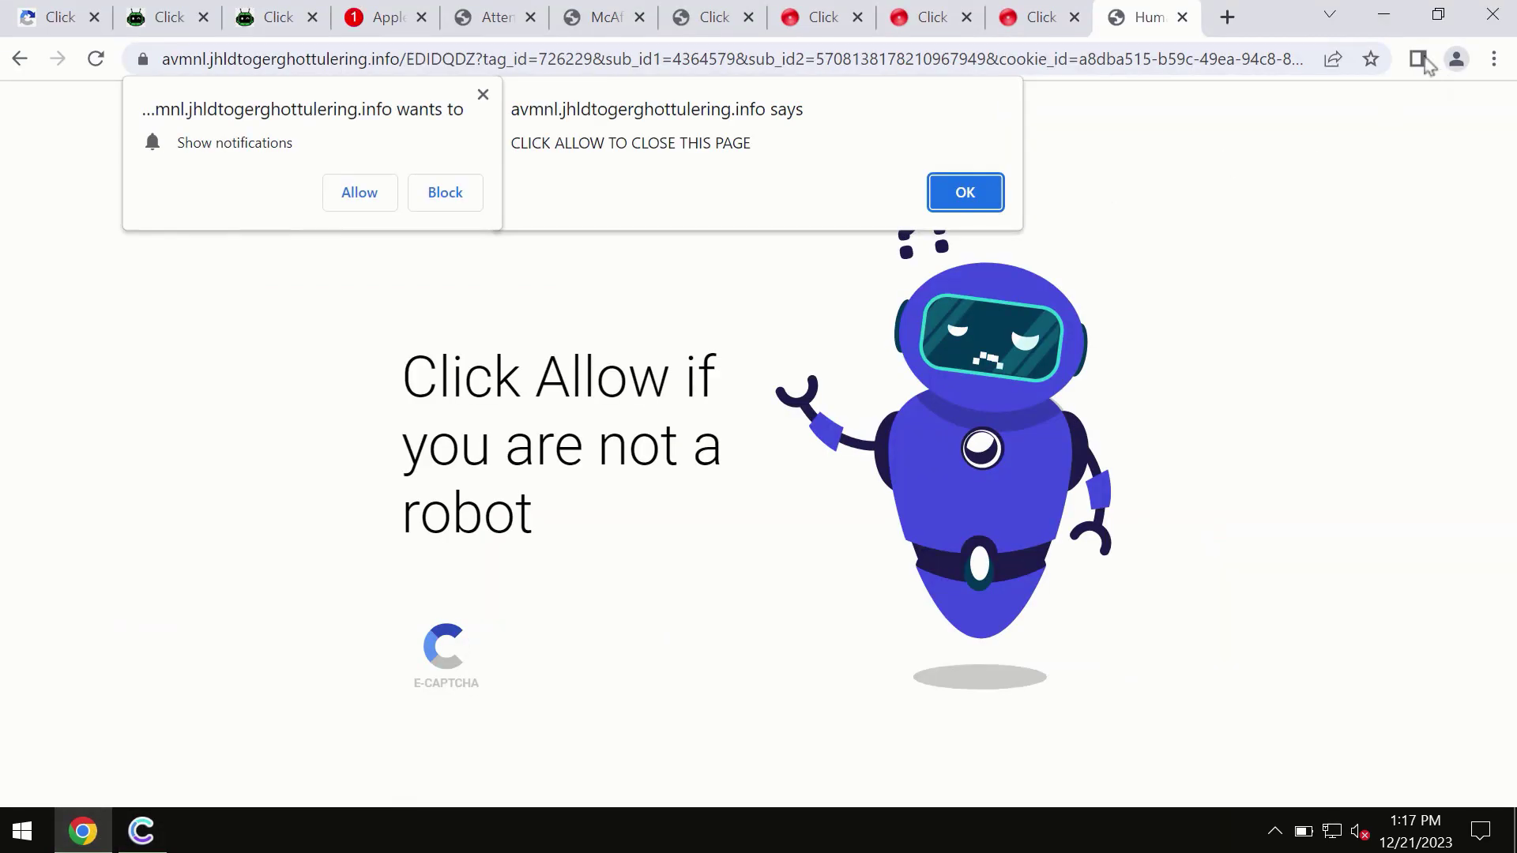
pyautogui.click(1228, 19)
pyautogui.write('combocleaner.com')
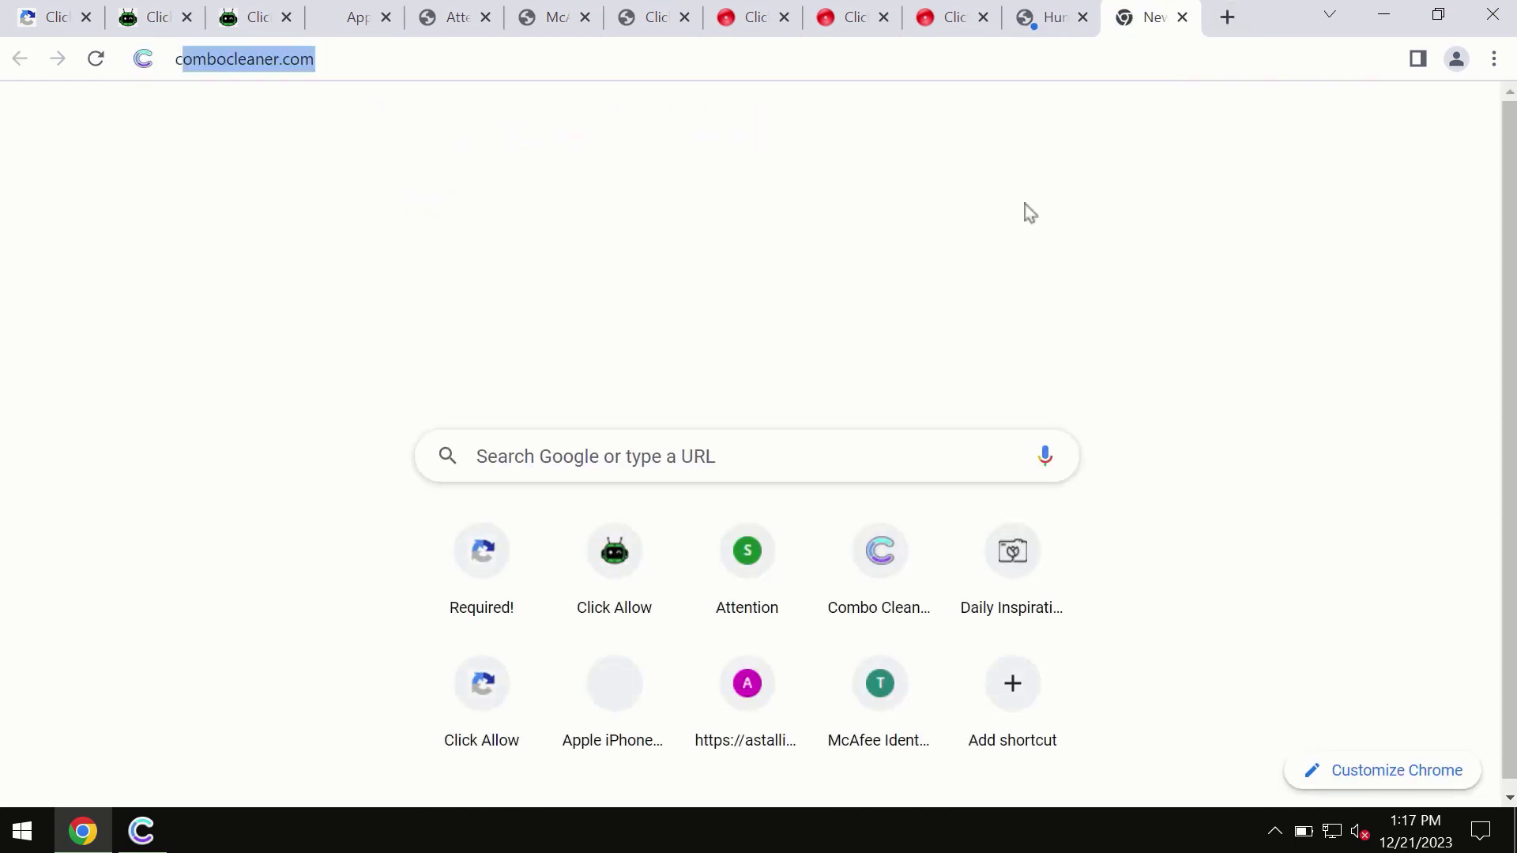
pyautogui.click(711, 100)
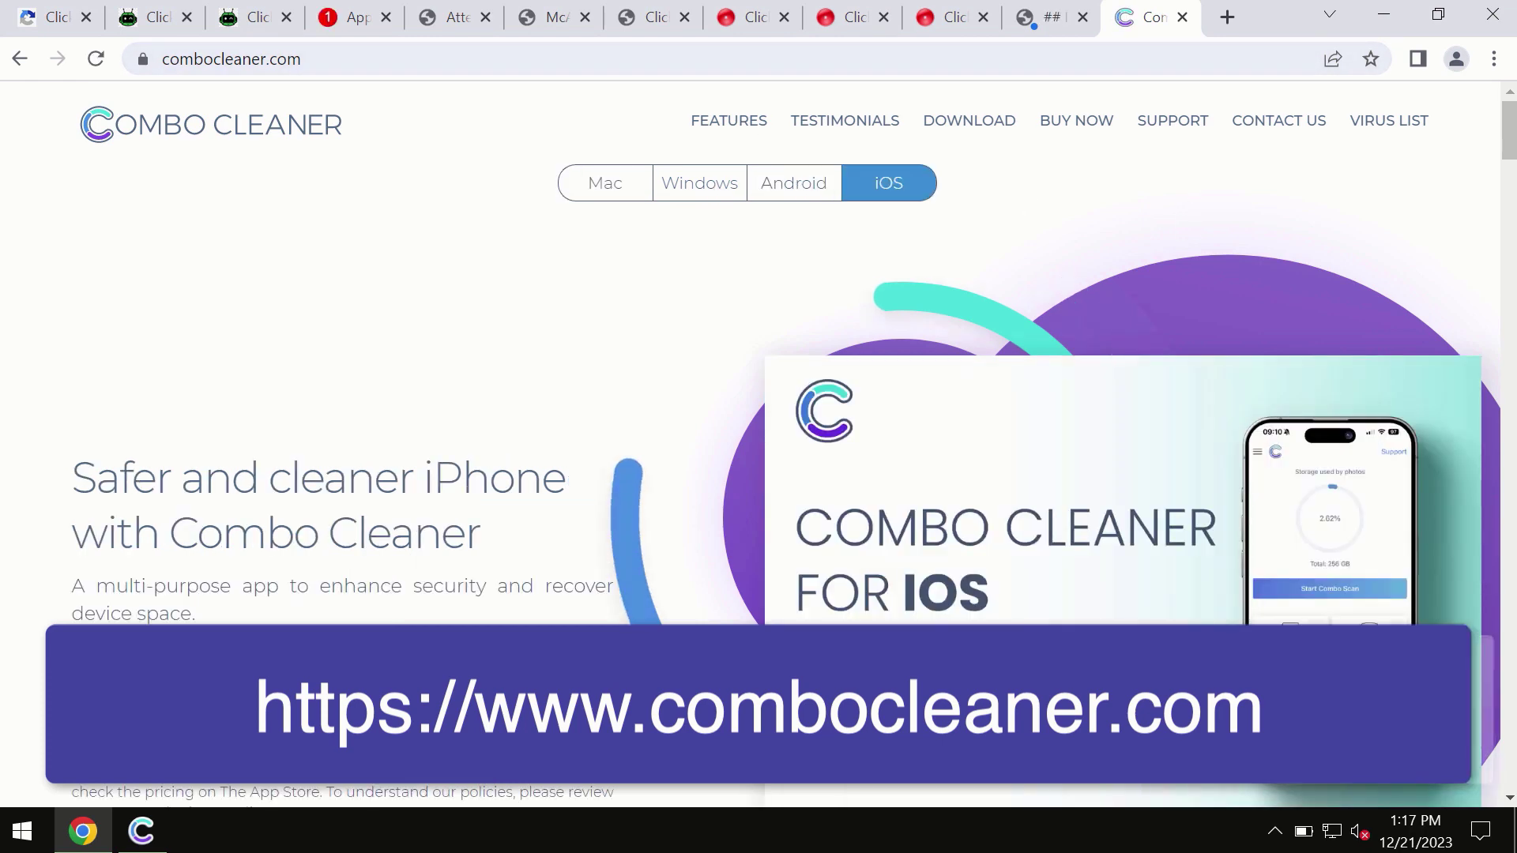
pyautogui.click(1383, 14)
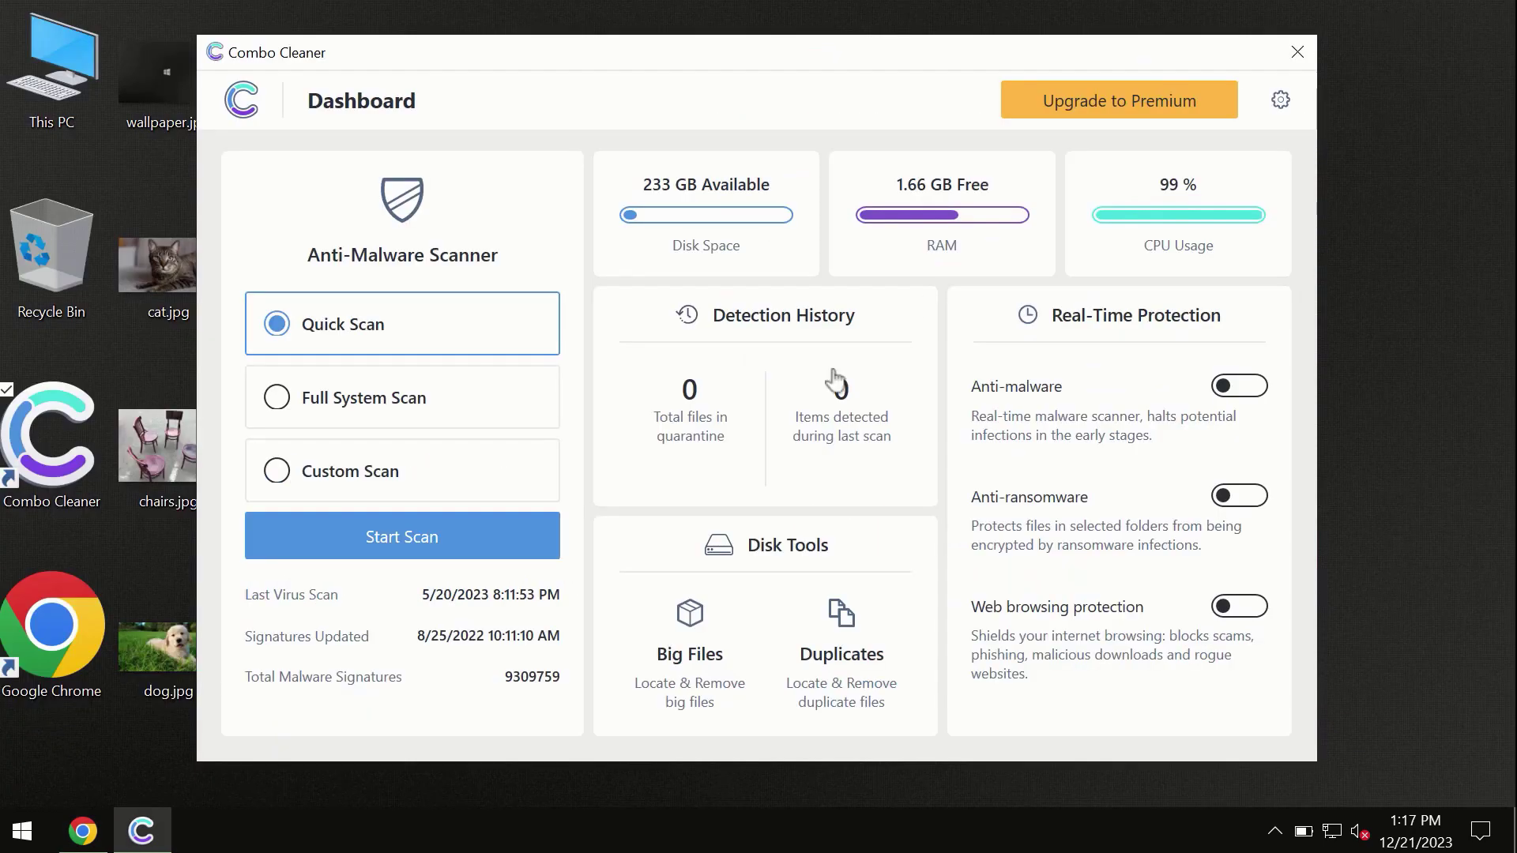
# Step: Start Combo Cleaner's Quick Scan and wait for its six Chrome spam ad detections
pyautogui.click(400, 545)
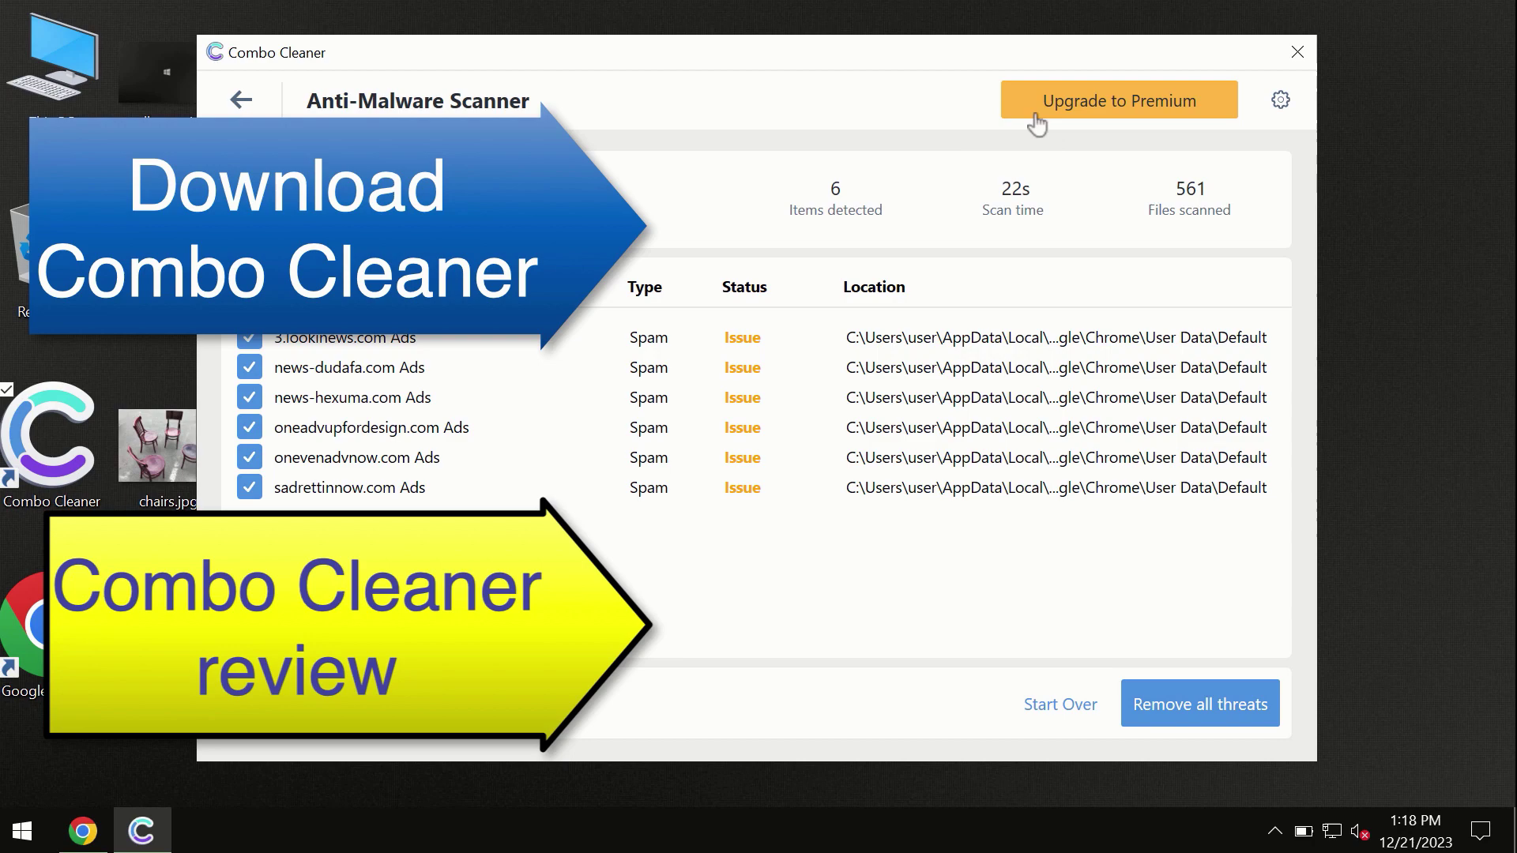
pyautogui.click(1087, 117)
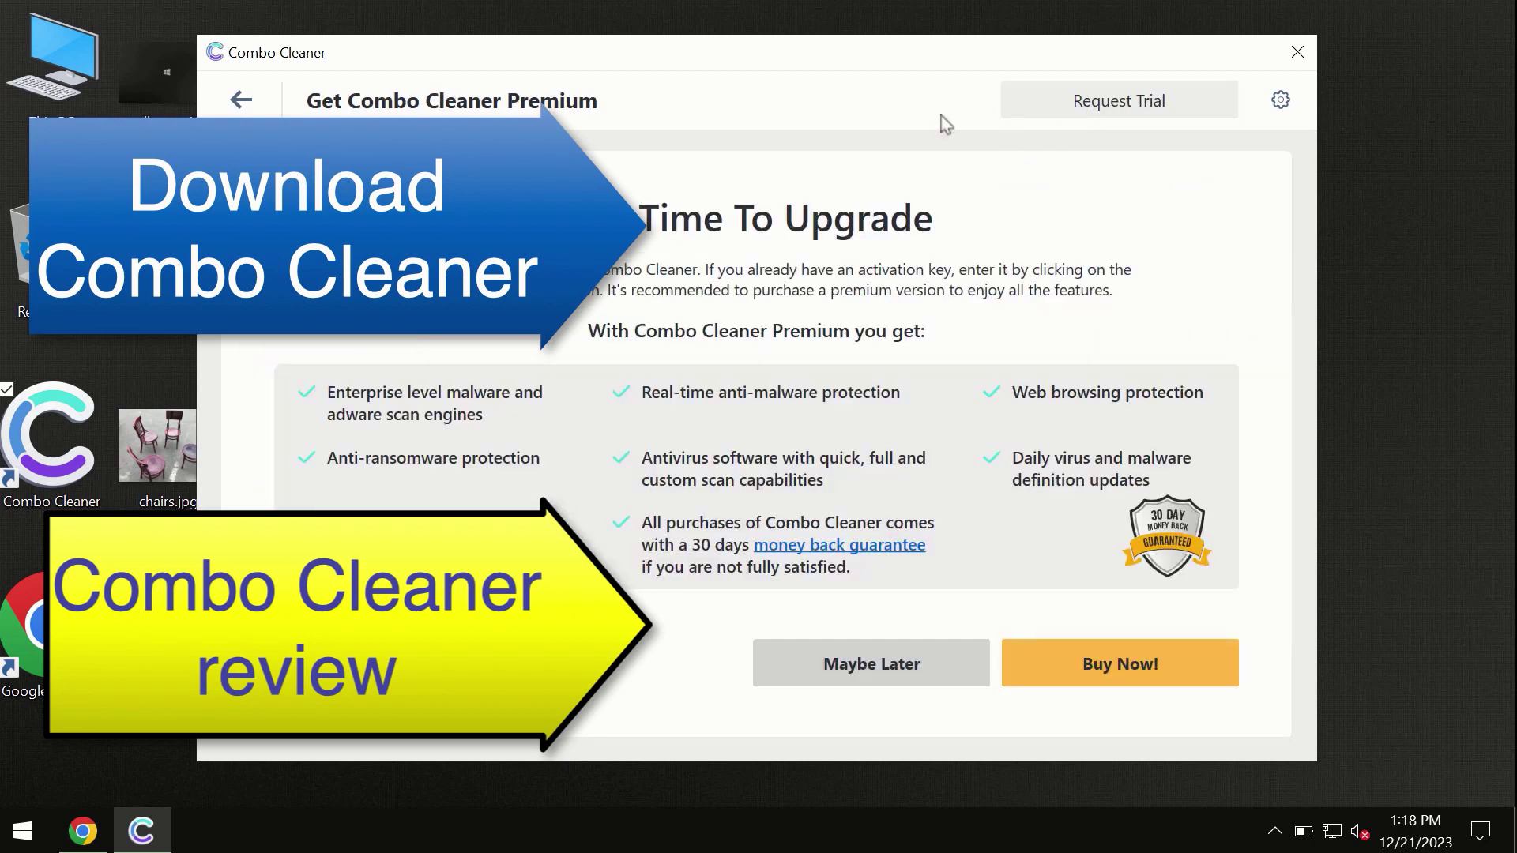
pyautogui.click(247, 102)
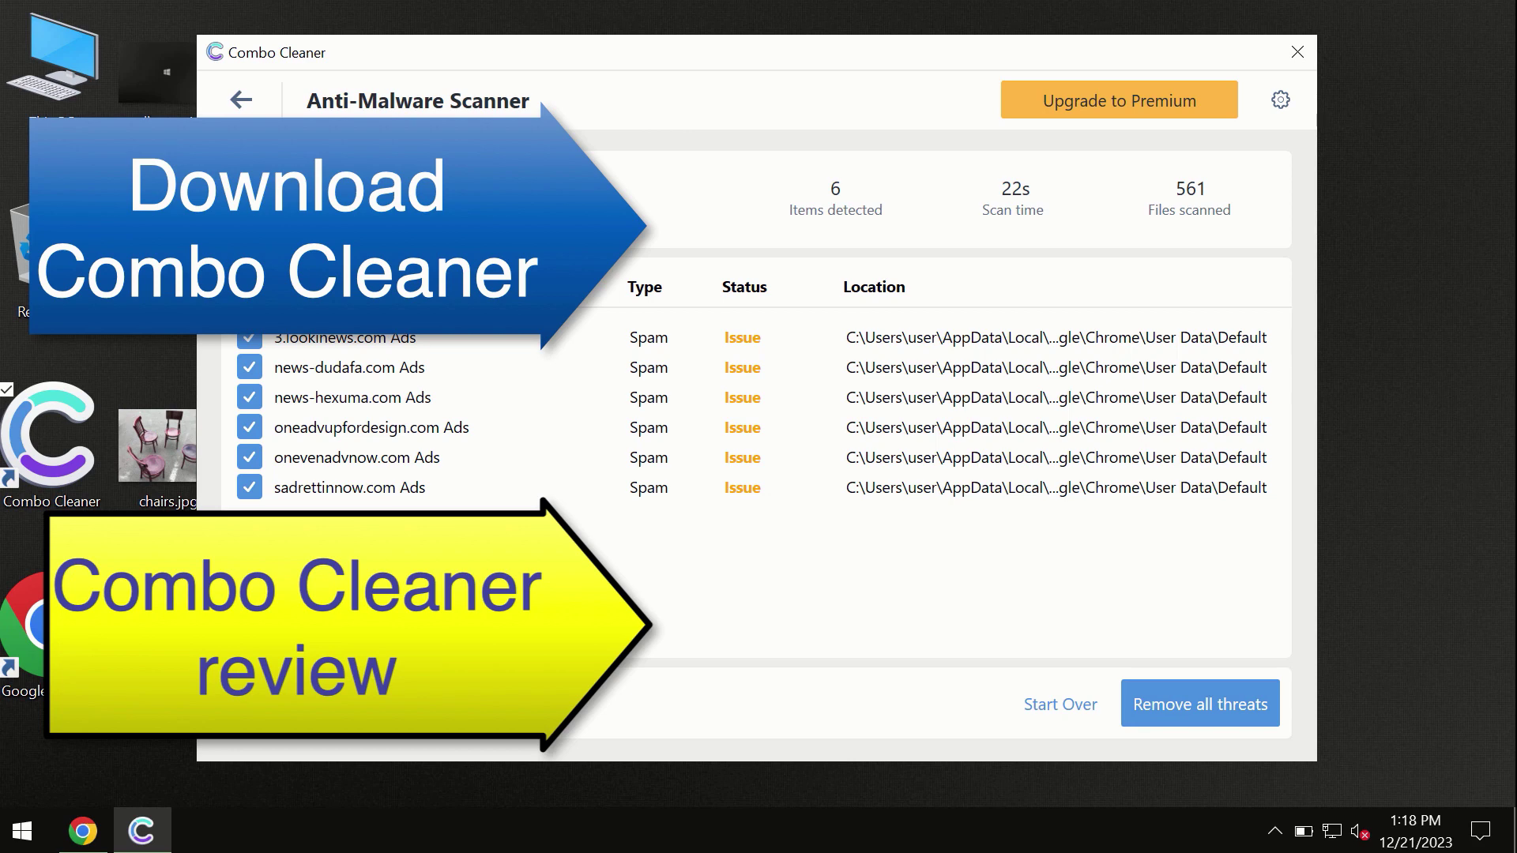